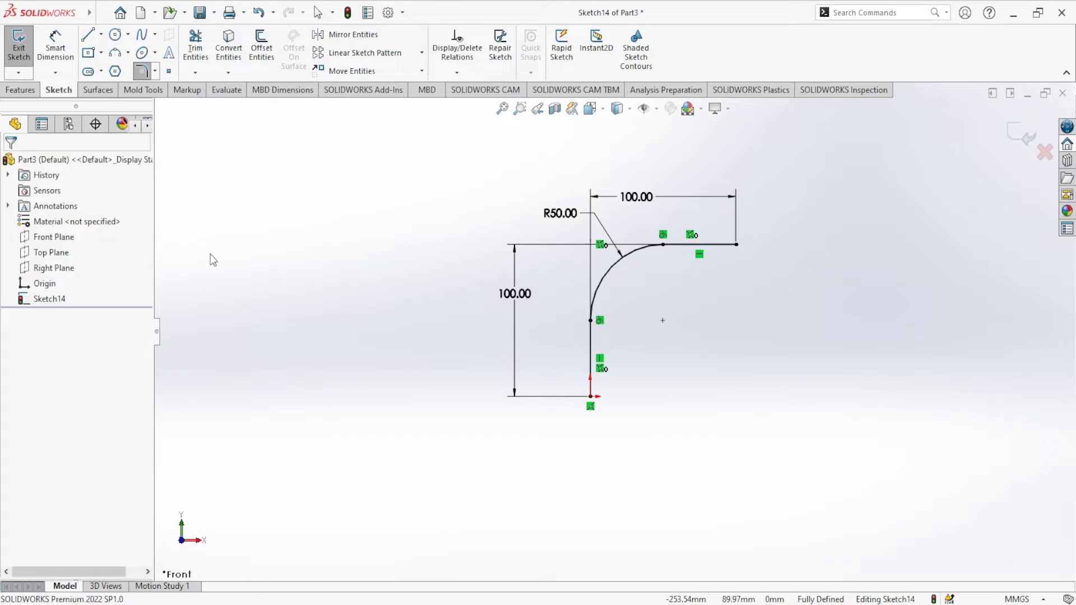
- Set up a swept boss with a 60 mm diameter circular profile along the filleted L-shaped path sketch
click(9, 91)
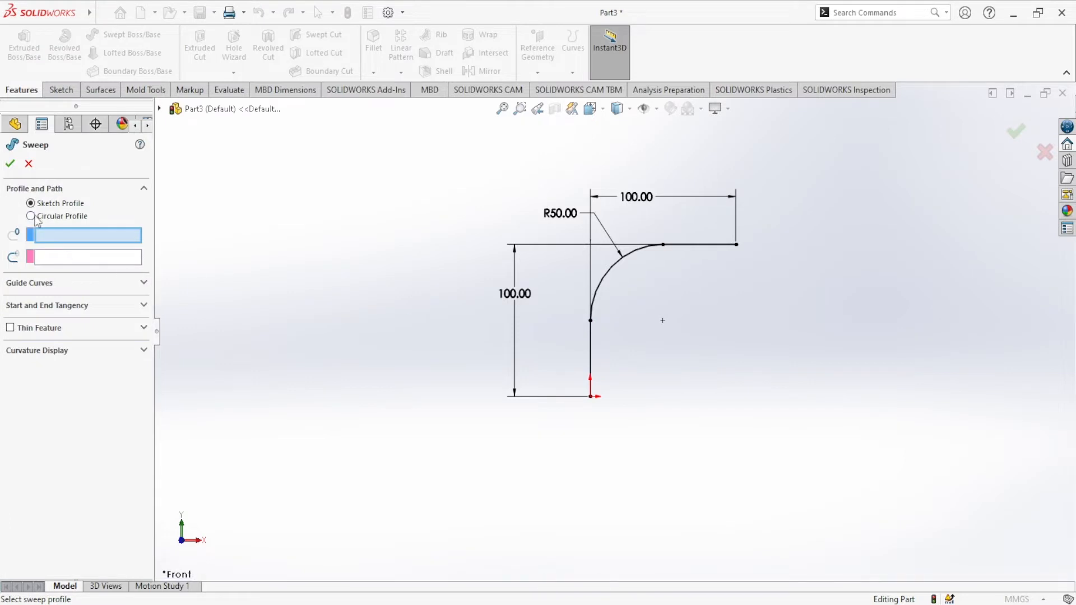
click(32, 216)
click(596, 369)
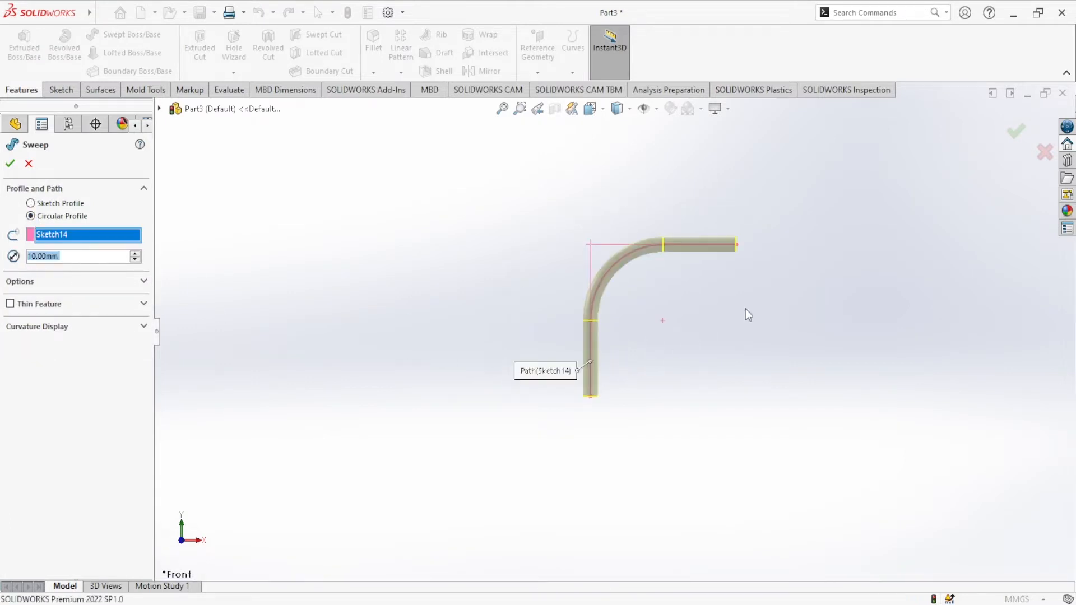
middle_drag(685, 298, 656, 315)
scroll(638, 388, down, 4)
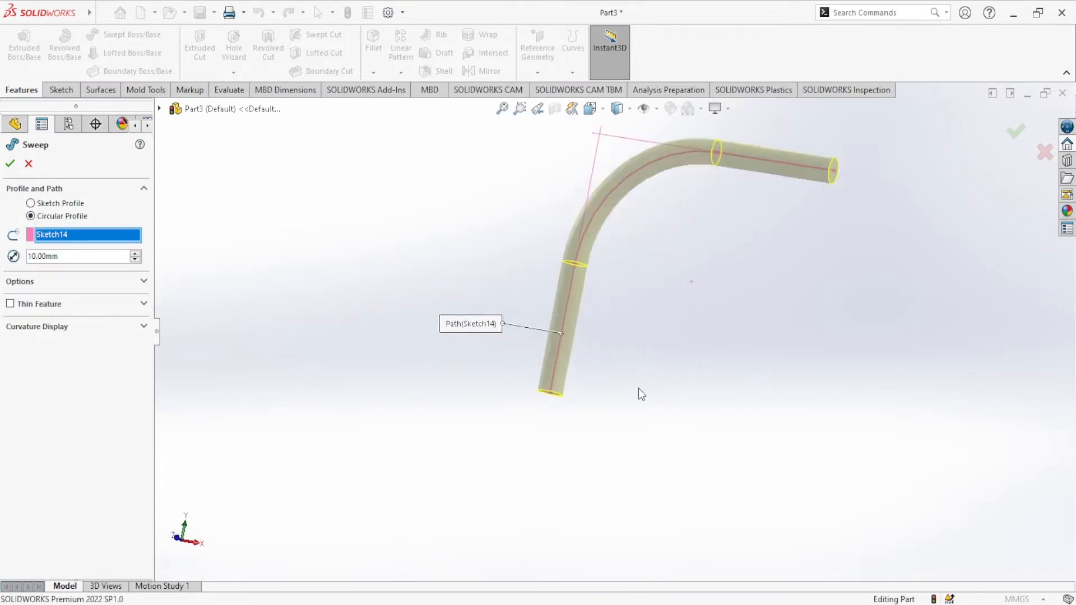
click(29, 257)
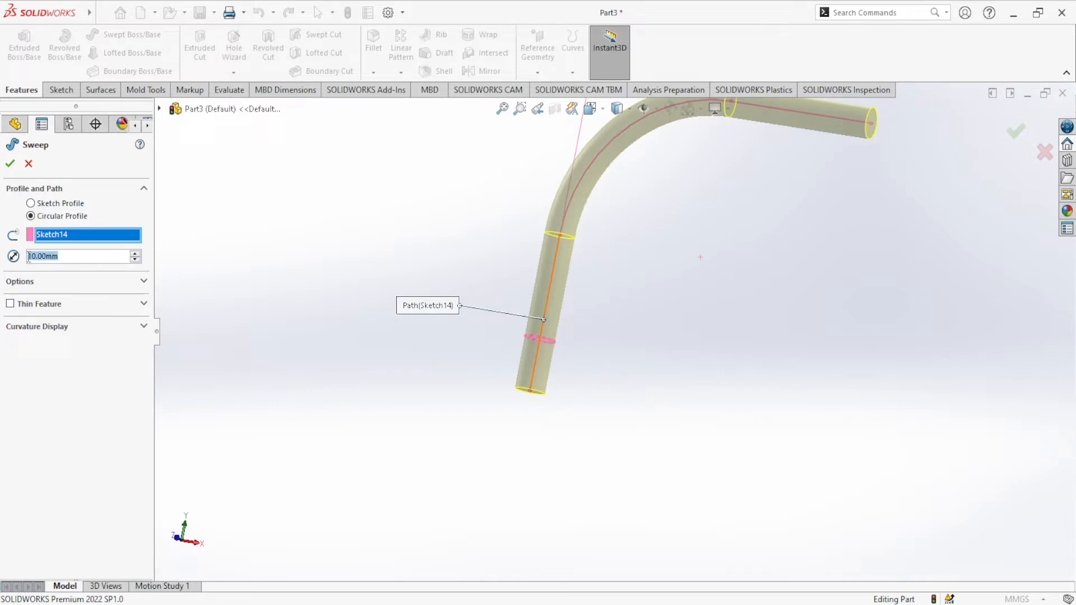
text(4)
key(BackSpace)
text(60)
key(Return)
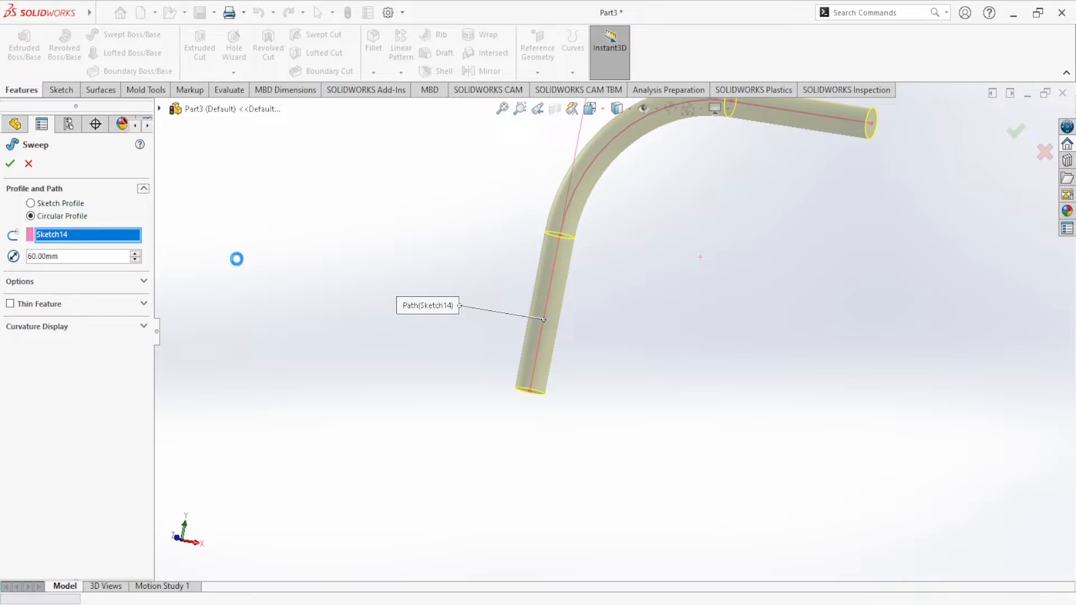
middle_drag(278, 286, 379, 230)
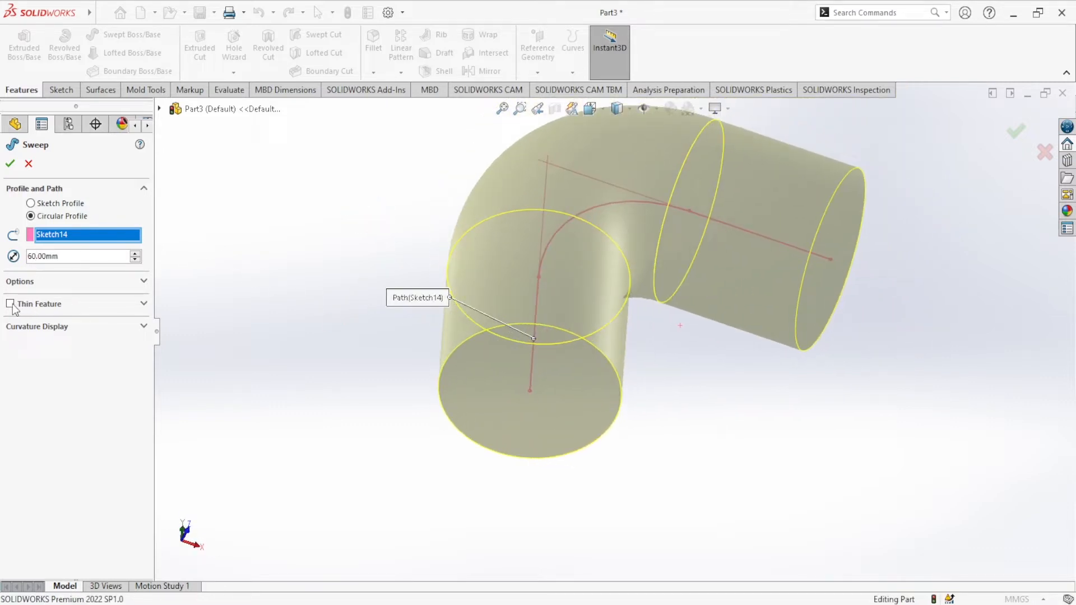
- Make the sweep a one-direction thin feature with a 10 mm wall reversed inward, and complete it
click(49, 306)
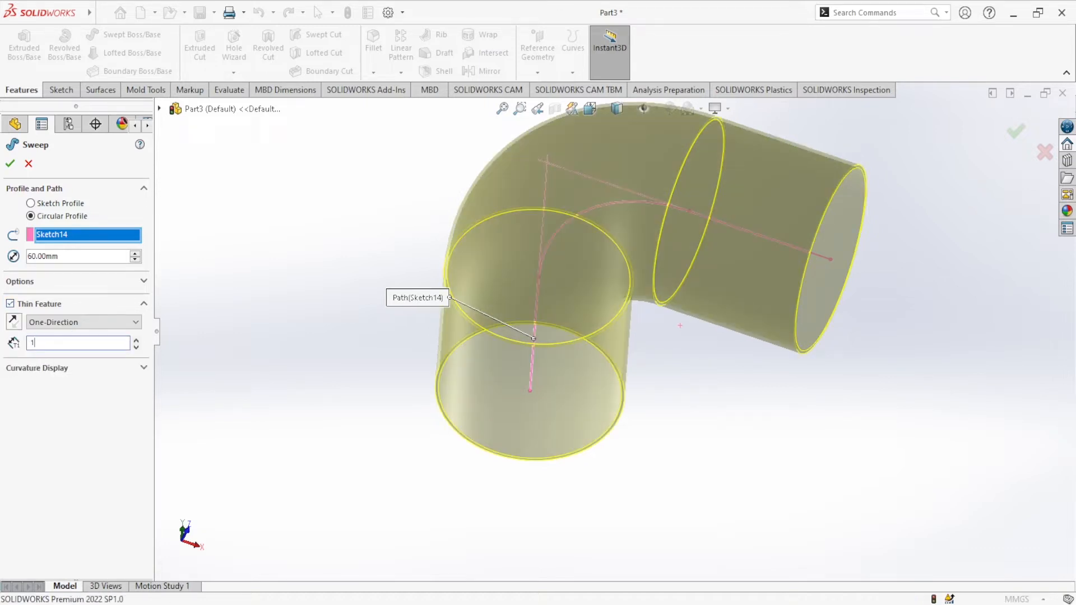
key(Return)
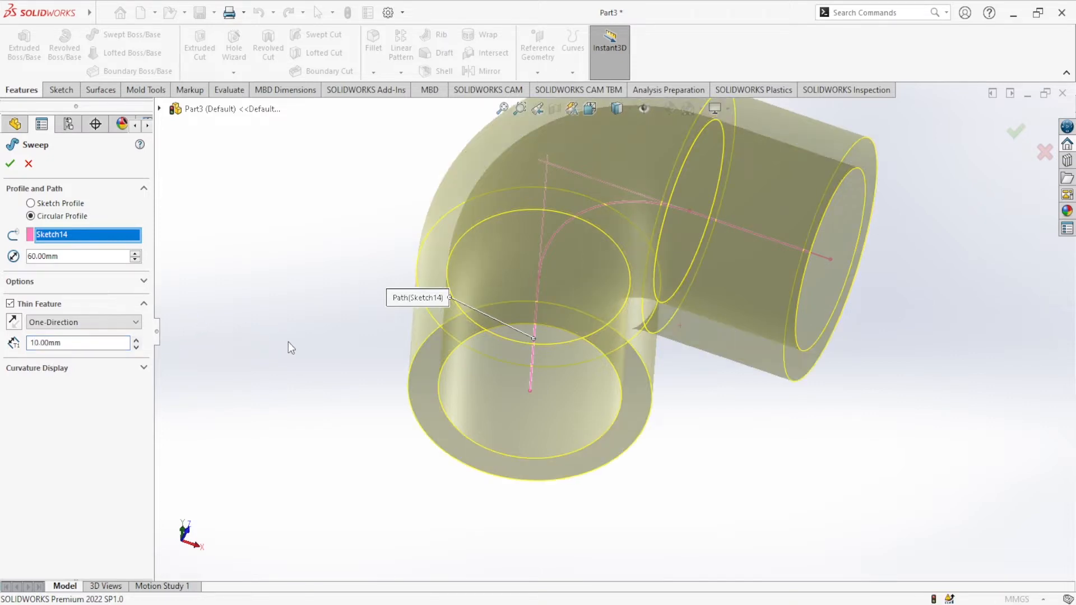
middle_drag(289, 343, 187, 332)
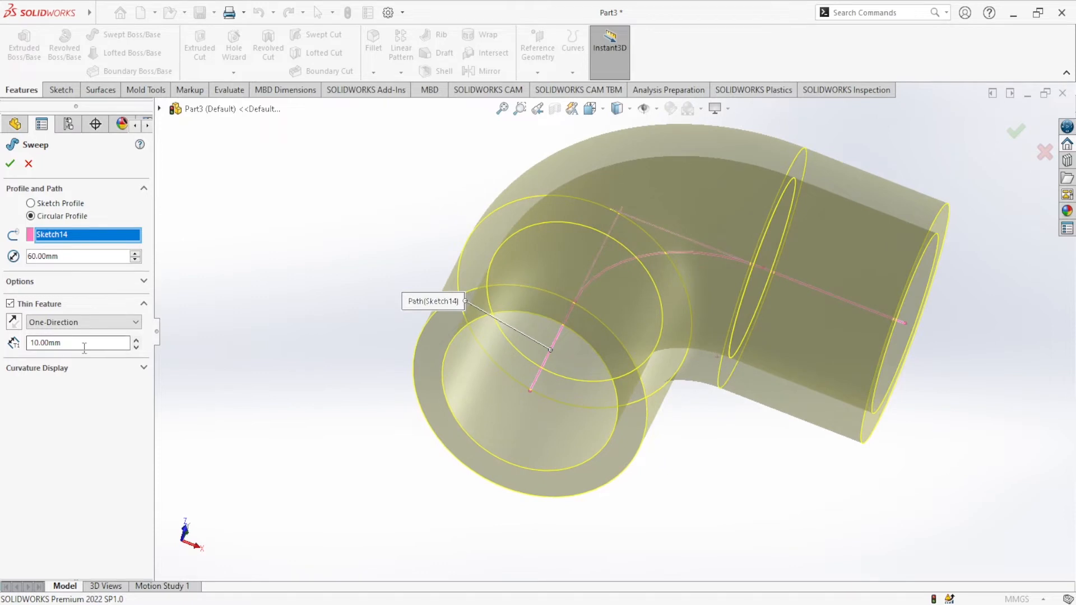
click(14, 322)
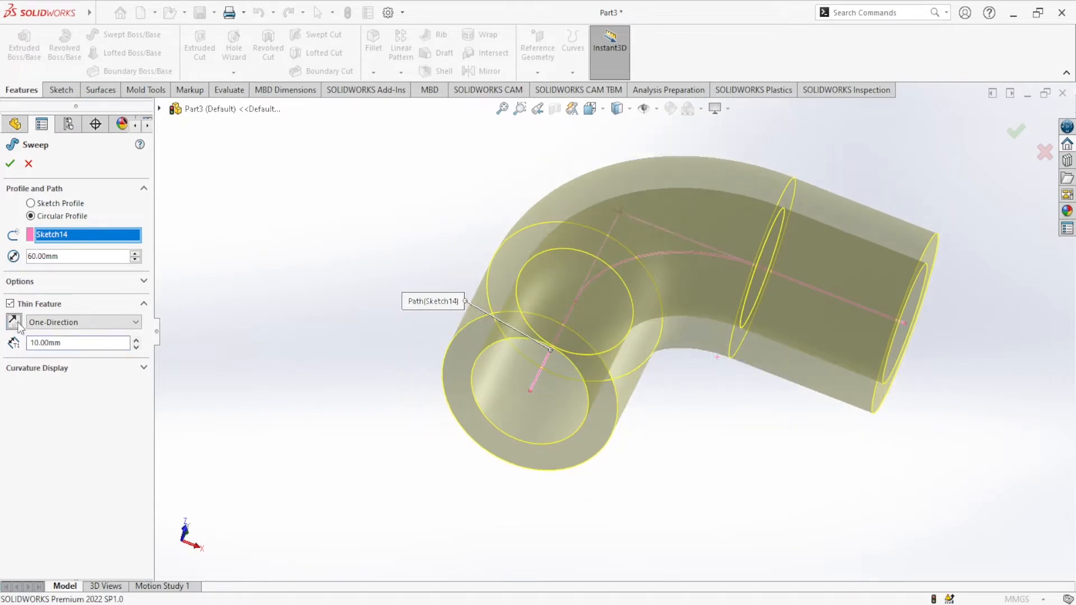
middle_drag(358, 354, 320, 344)
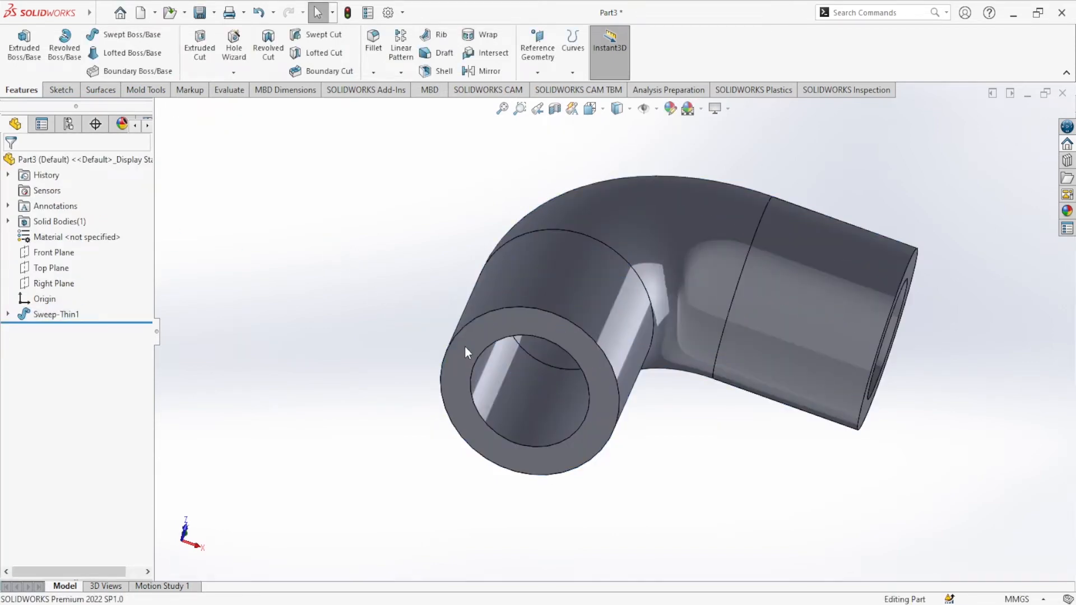
- Start a sketch on the end face of the elbow's vertical leg and convert its inner circular edge into the sketch
middle_drag(466, 352, 493, 230)
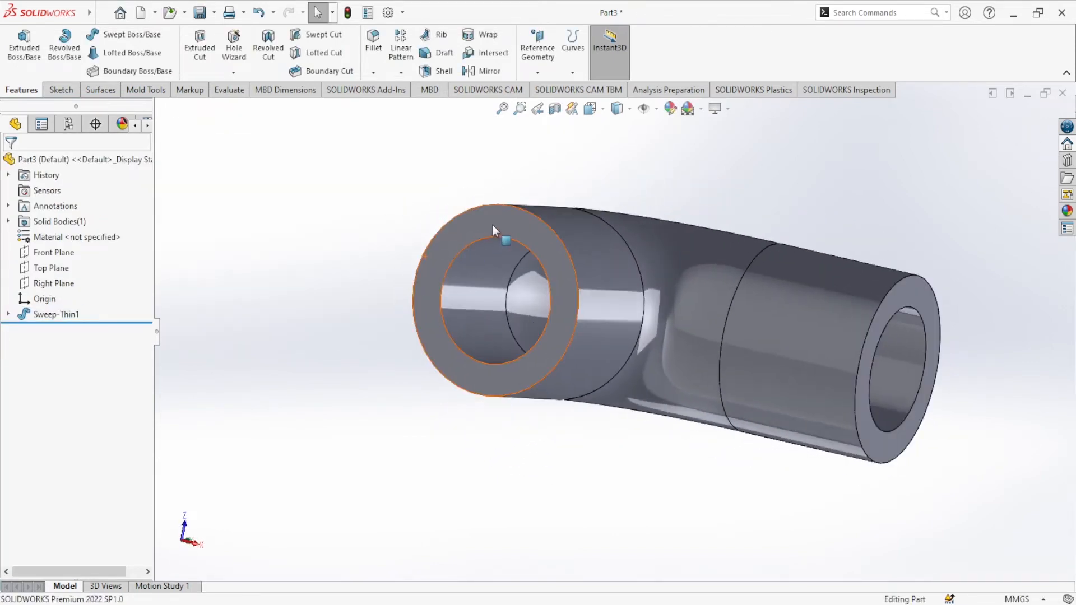
click(492, 224)
click(520, 203)
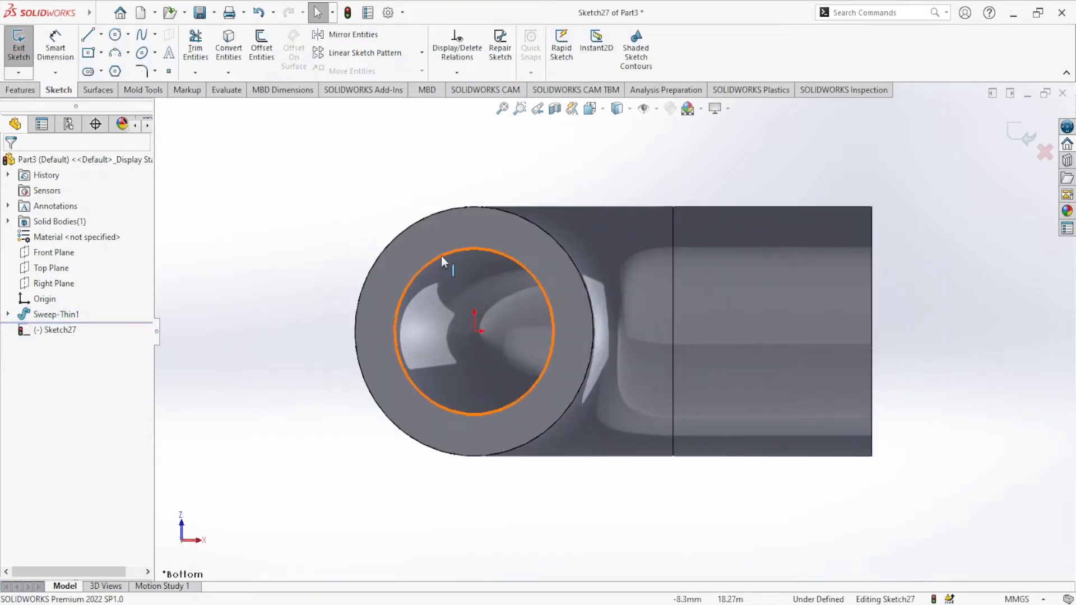
click(442, 257)
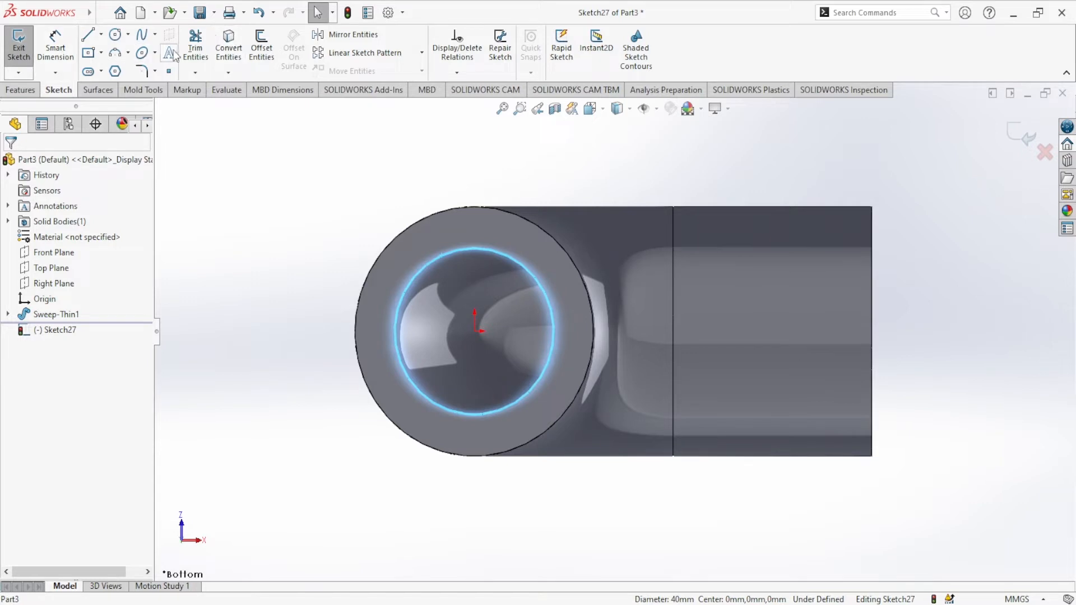
click(228, 49)
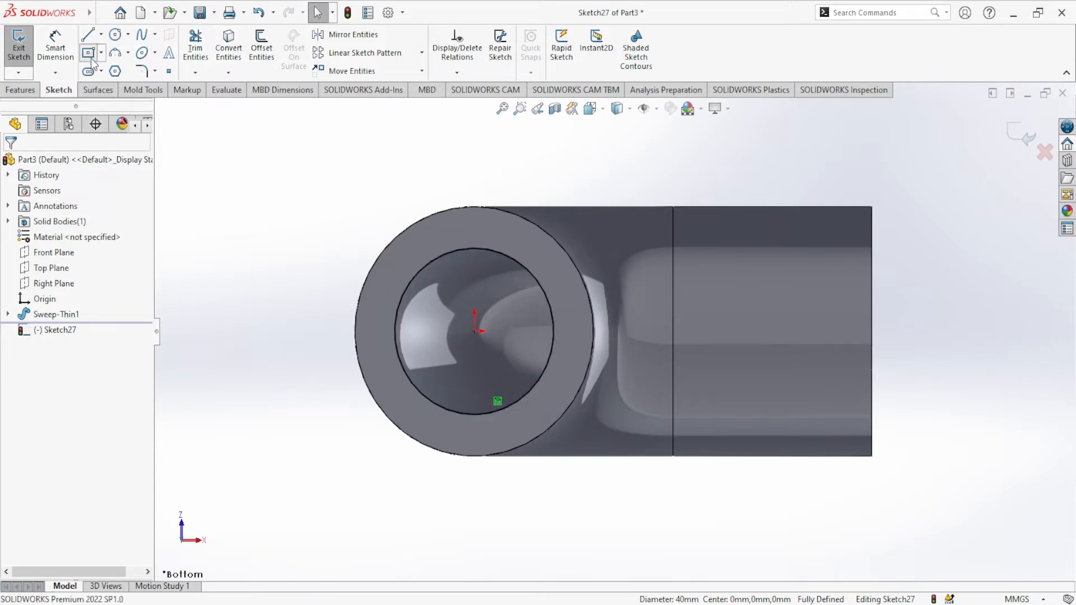
- Sketch a center rectangle about 79 mm high around the pipe end, centered on the origin
click(91, 53)
click(474, 331)
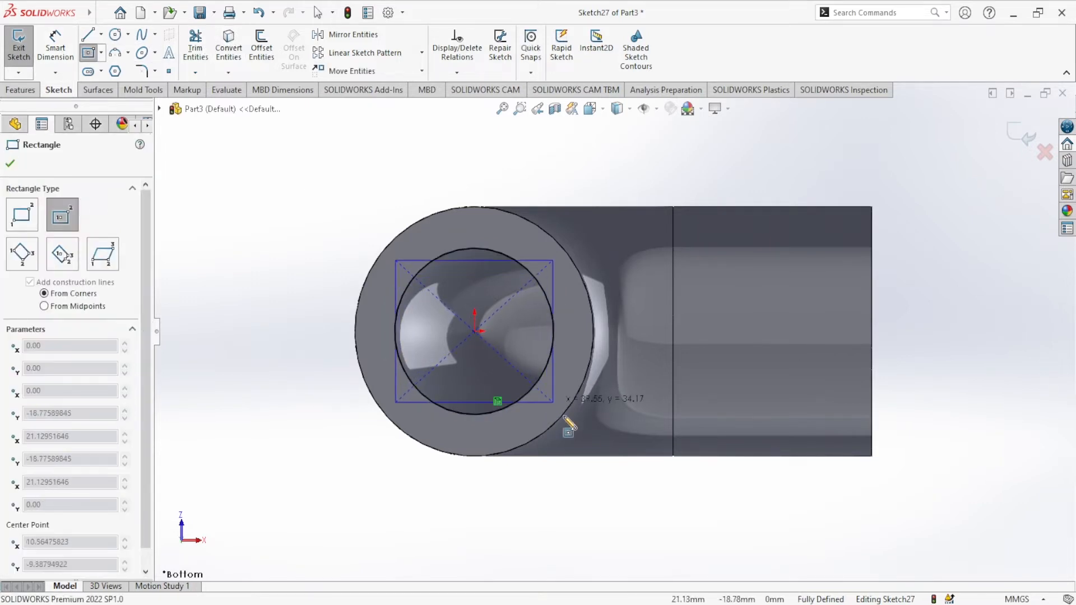
click(659, 496)
click(10, 163)
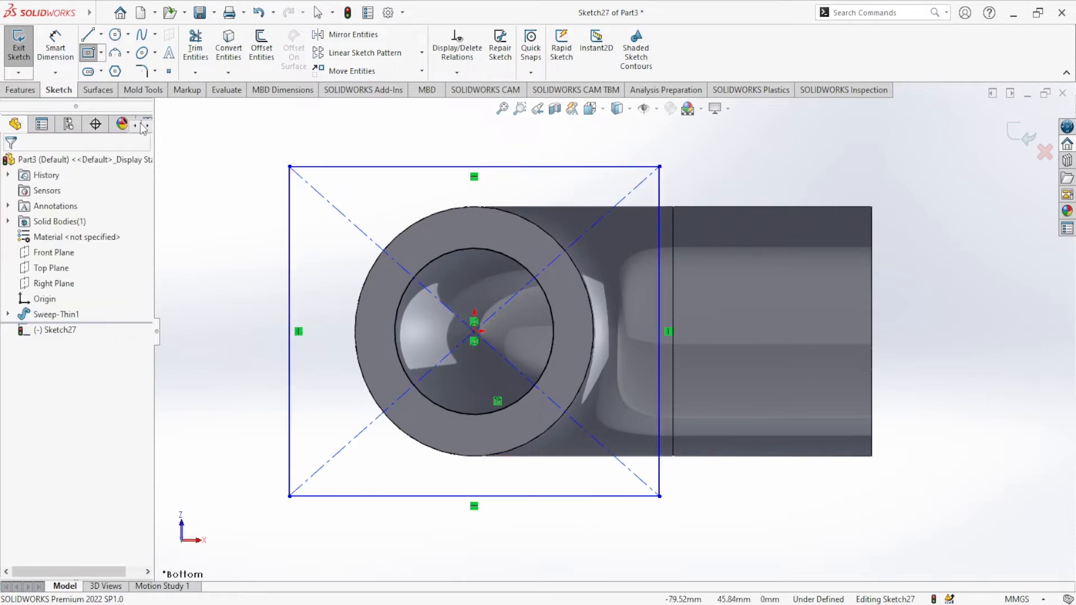
- Dimension the rectangle's vertical side and set it to 80 mm
click(57, 50)
click(291, 265)
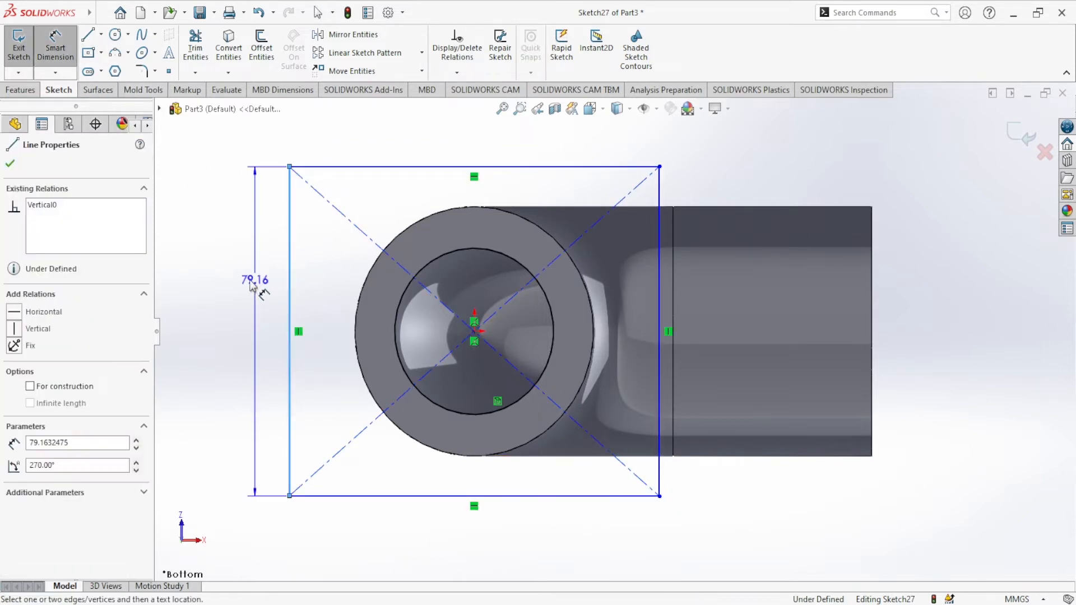
click(238, 284)
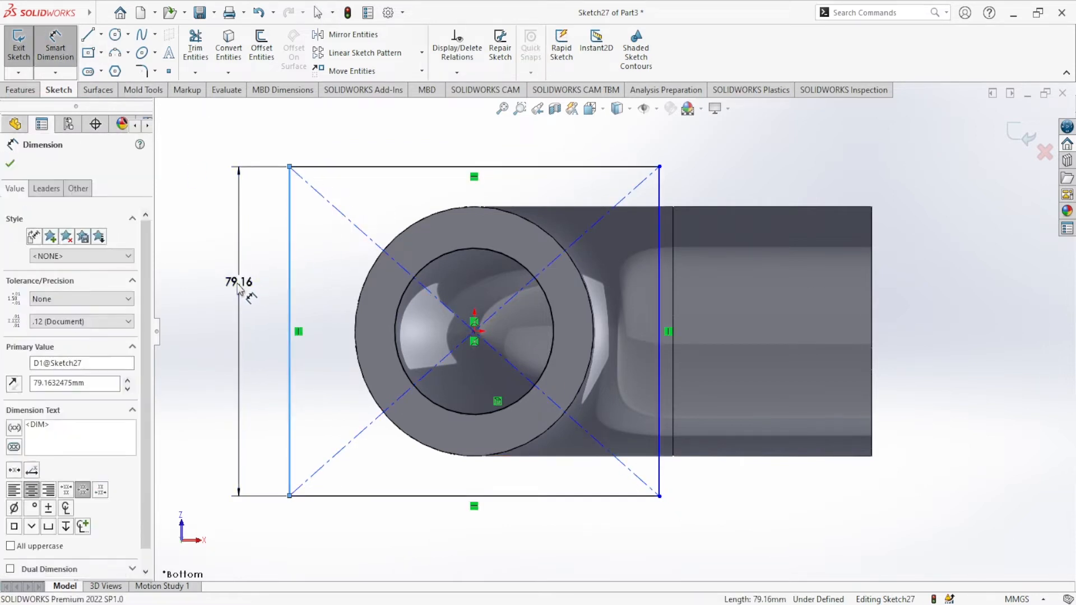
text(80)
click(184, 264)
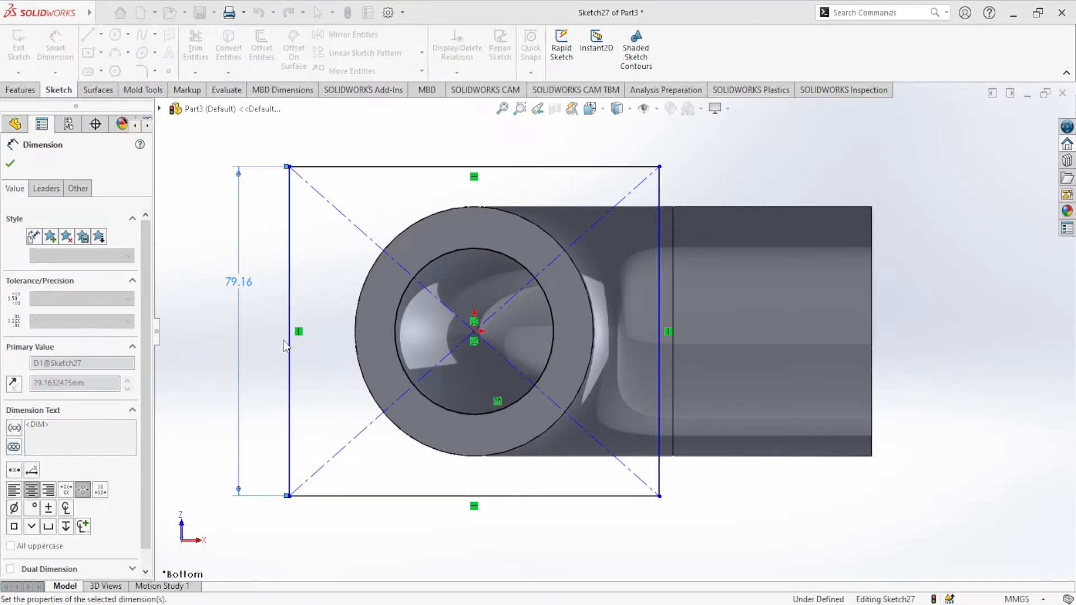
click(10, 164)
key(Escape)
- Apply an Equal relation between the rectangle's vertical side and its adjacent horizontal side
click(291, 418)
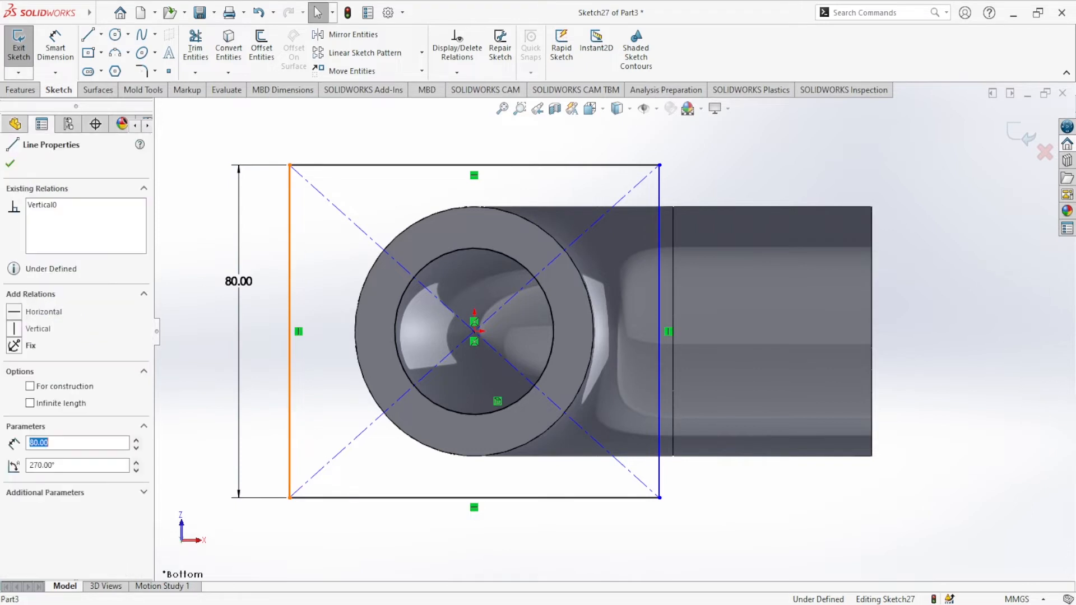
ctrl+click(351, 498)
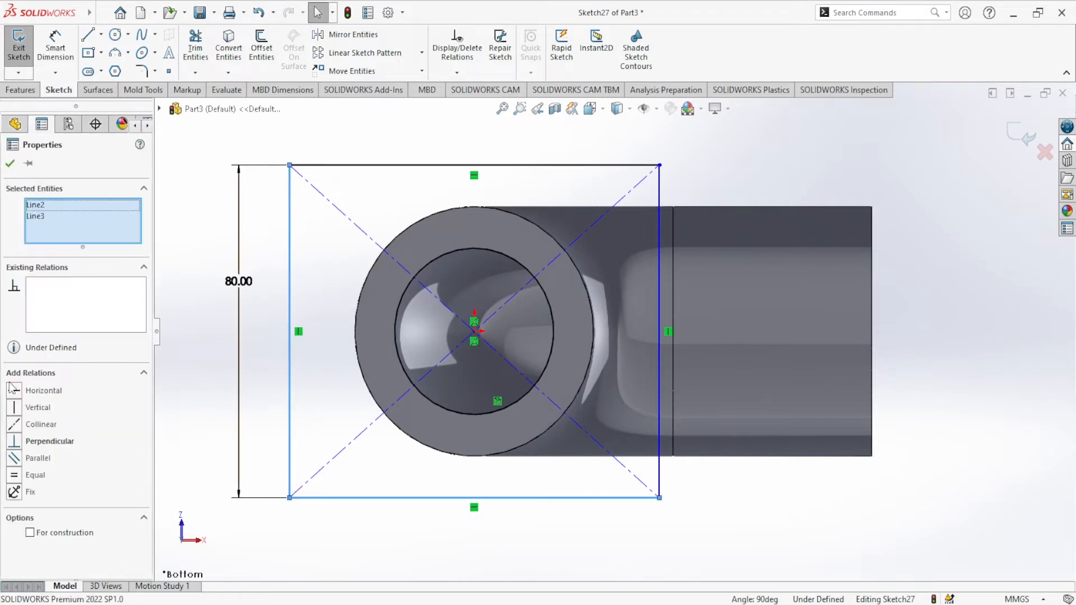
click(14, 475)
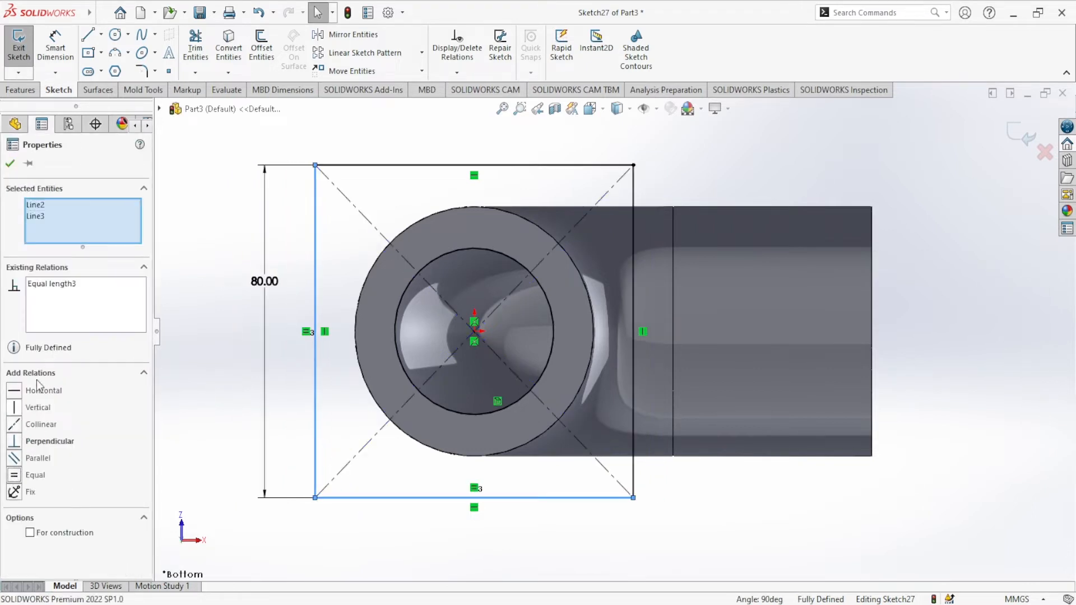
click(10, 164)
click(22, 91)
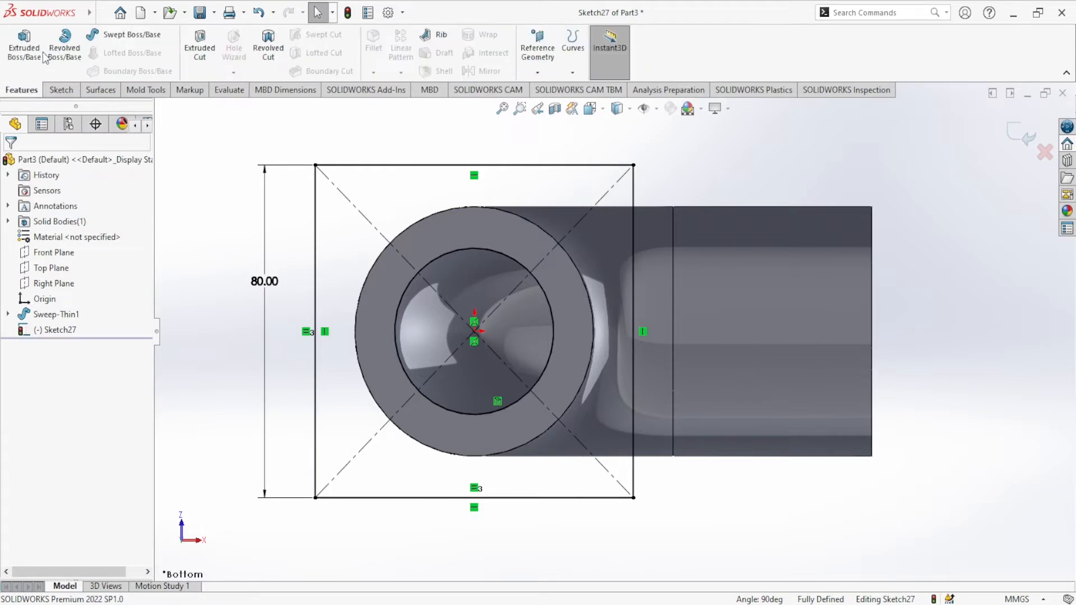
click(35, 54)
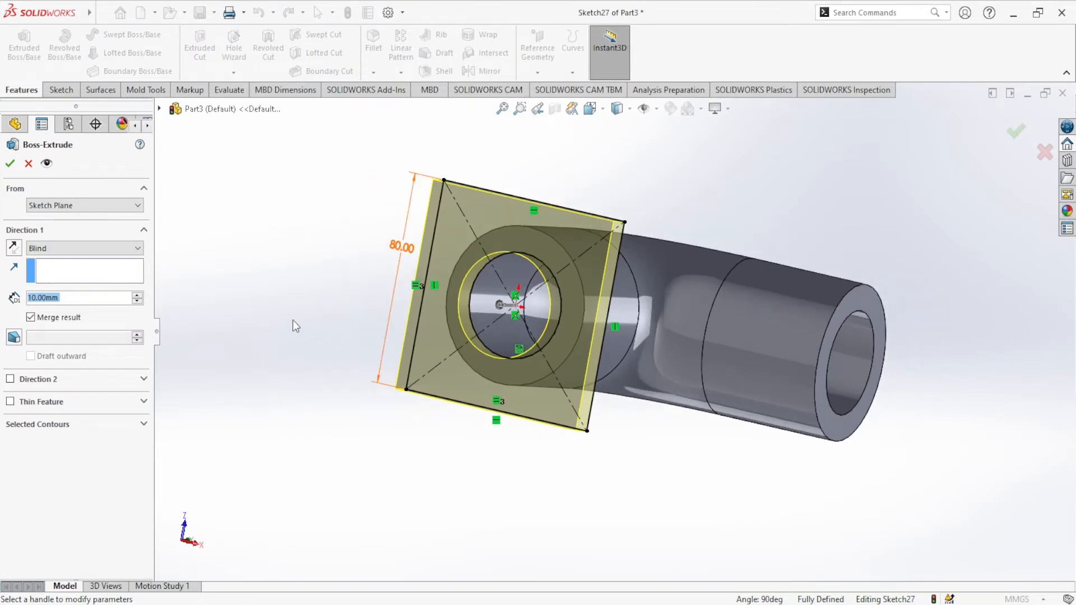
click(34, 165)
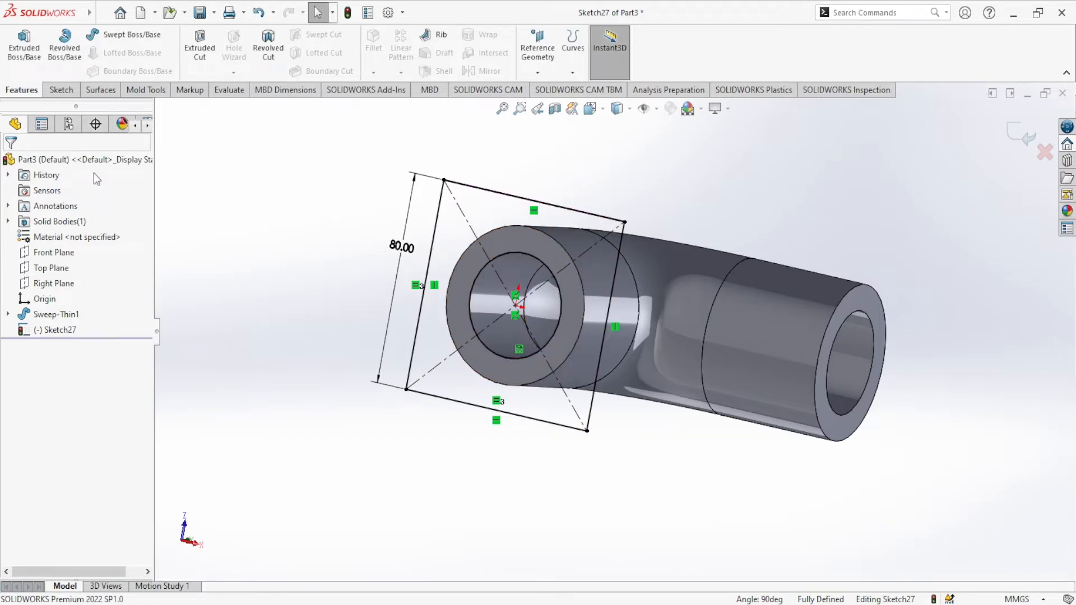
- View the sketch face-on and draw a circle about 8 mm in diameter on the square's diagonal near its upper-left corner
click(56, 328)
click(84, 303)
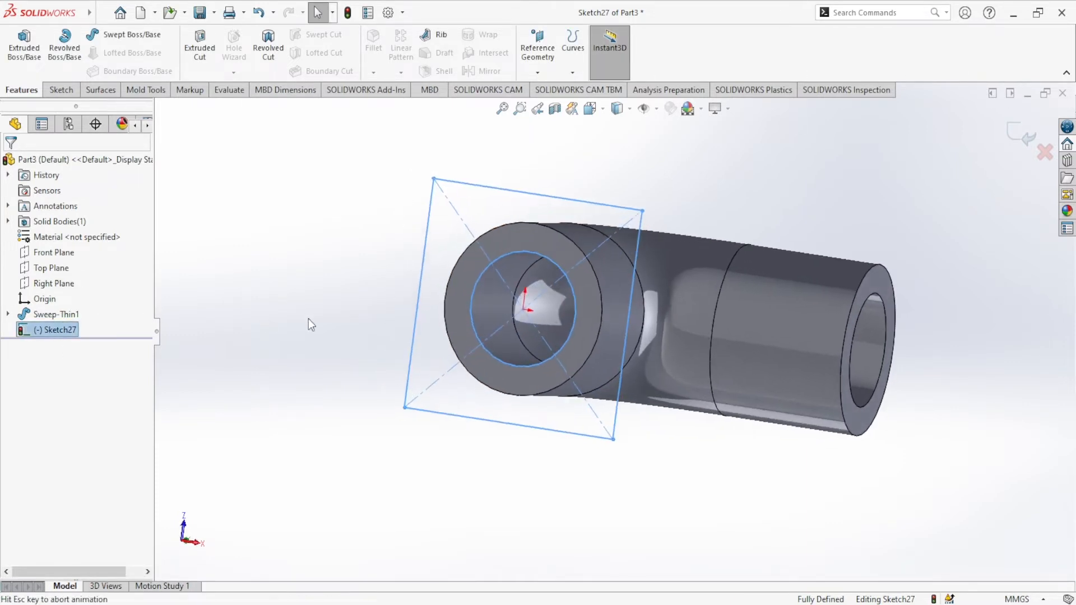
click(62, 90)
click(115, 36)
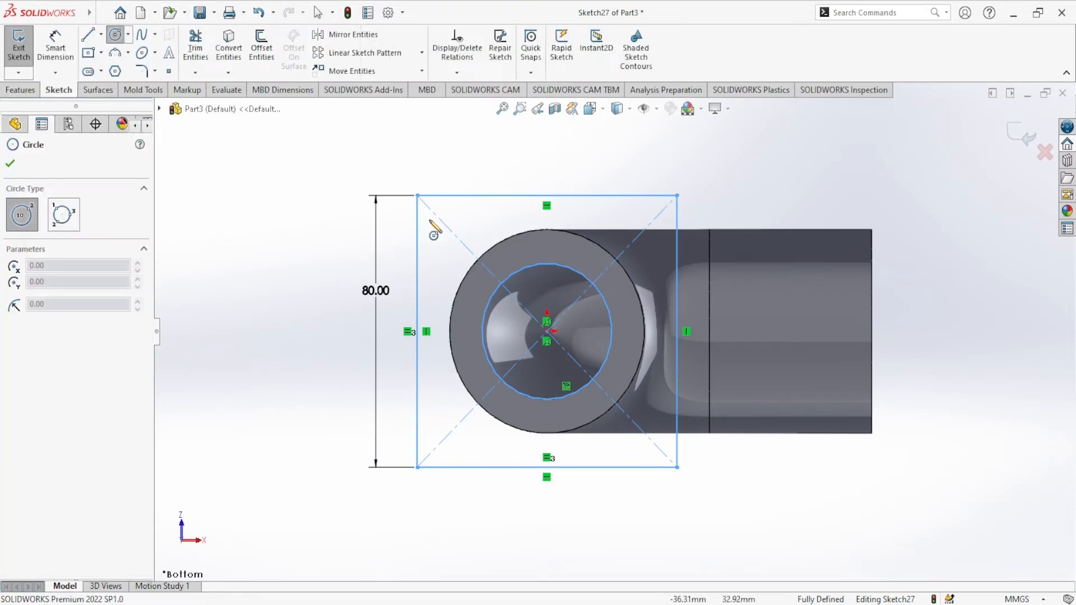
drag(446, 225, 455, 216)
key(Escape)
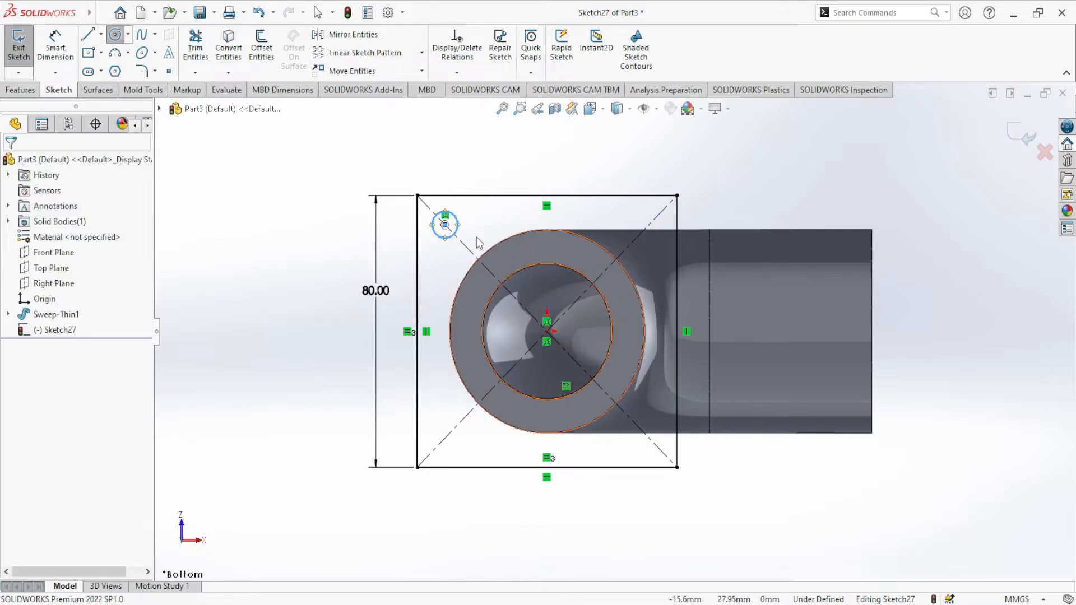
- Dimension the small corner circle and set its diameter to 10 mm
click(55, 46)
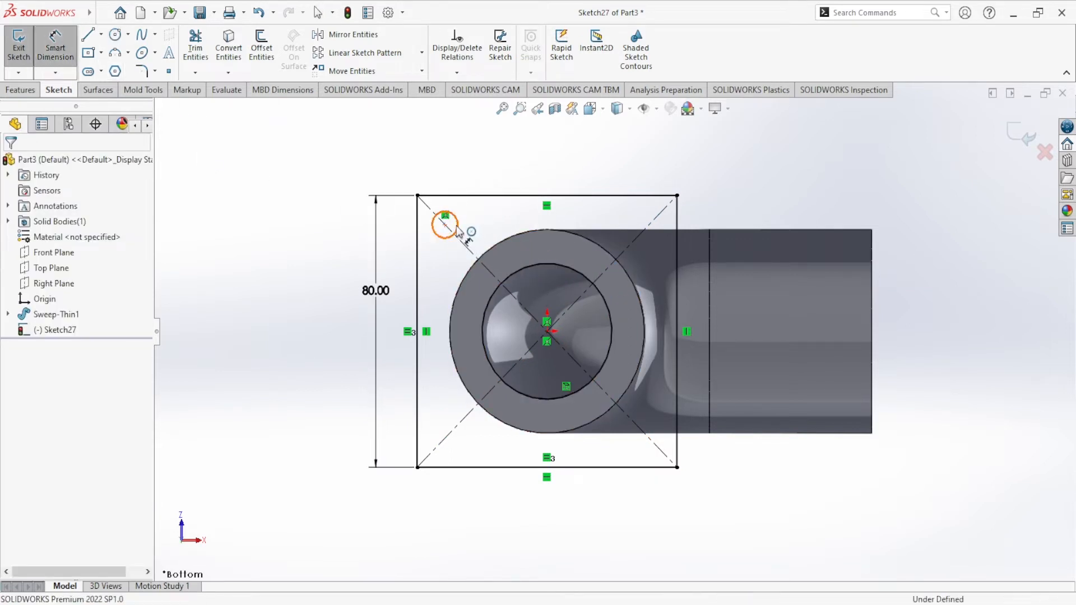
click(457, 218)
click(479, 217)
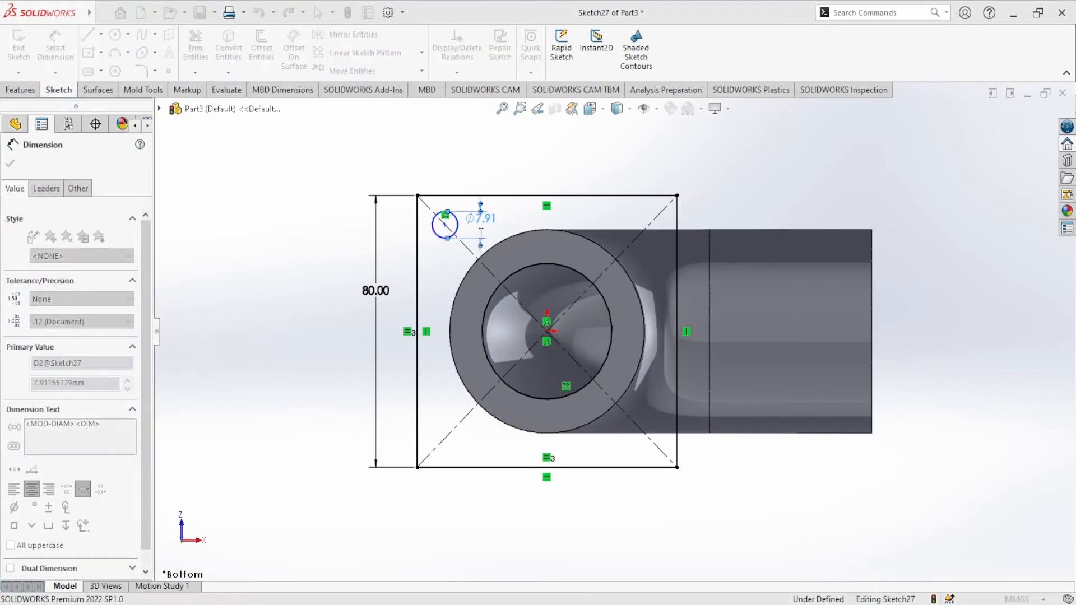
click(422, 200)
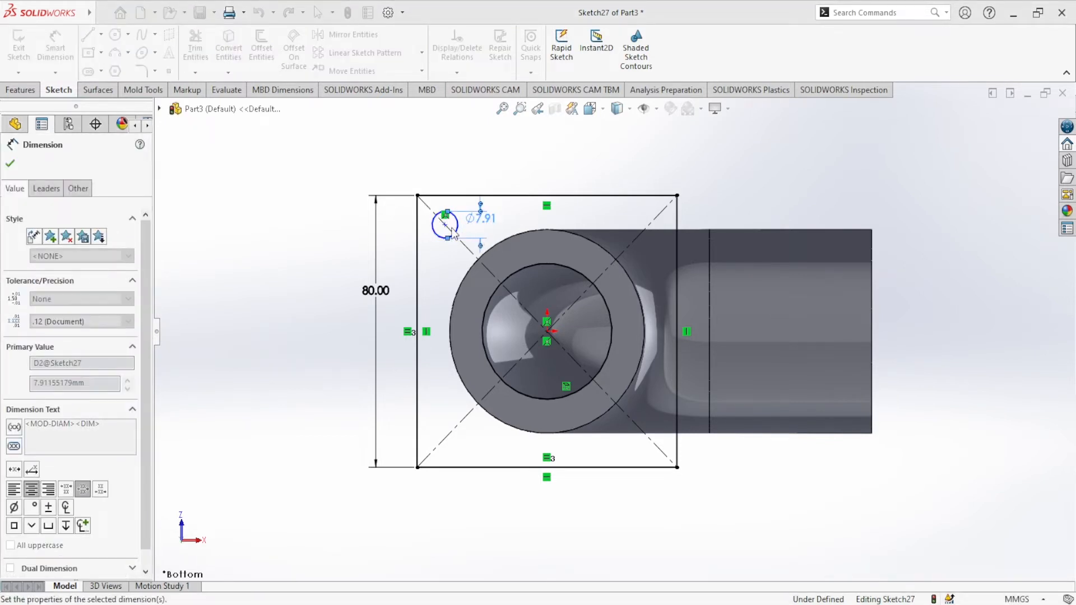
- Dimension the distance from the small circle's center to the square's upper edge as 10 mm
click(445, 225)
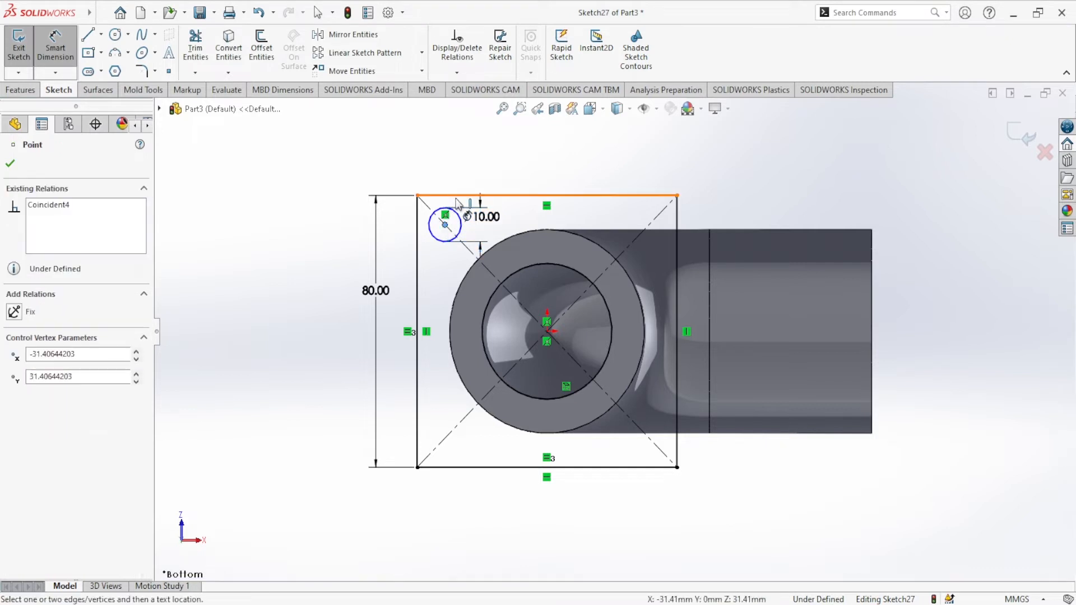
click(440, 196)
click(400, 214)
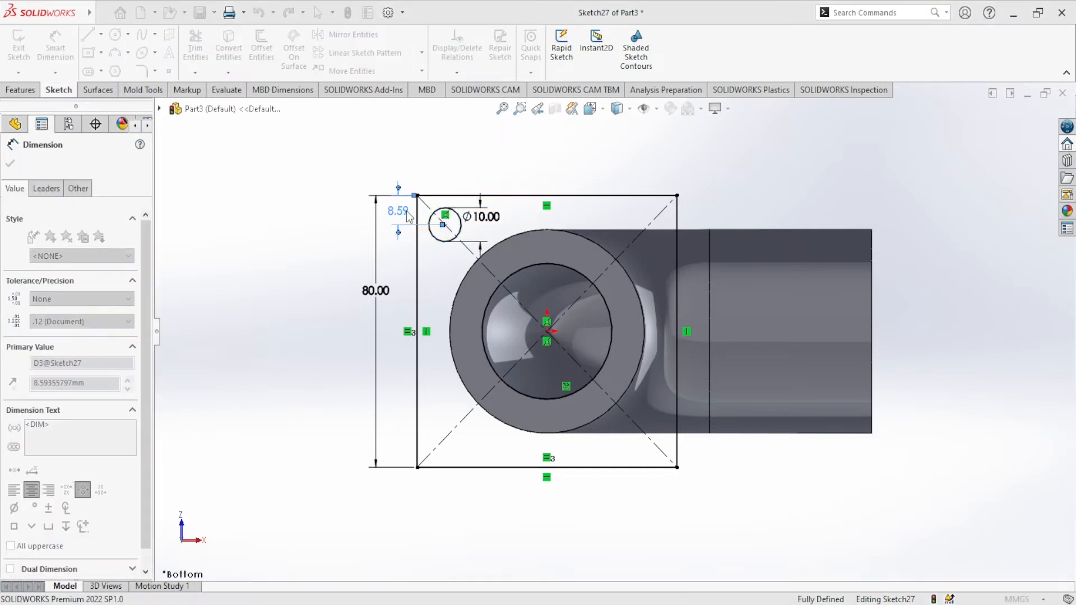
text(10)
key(Return)
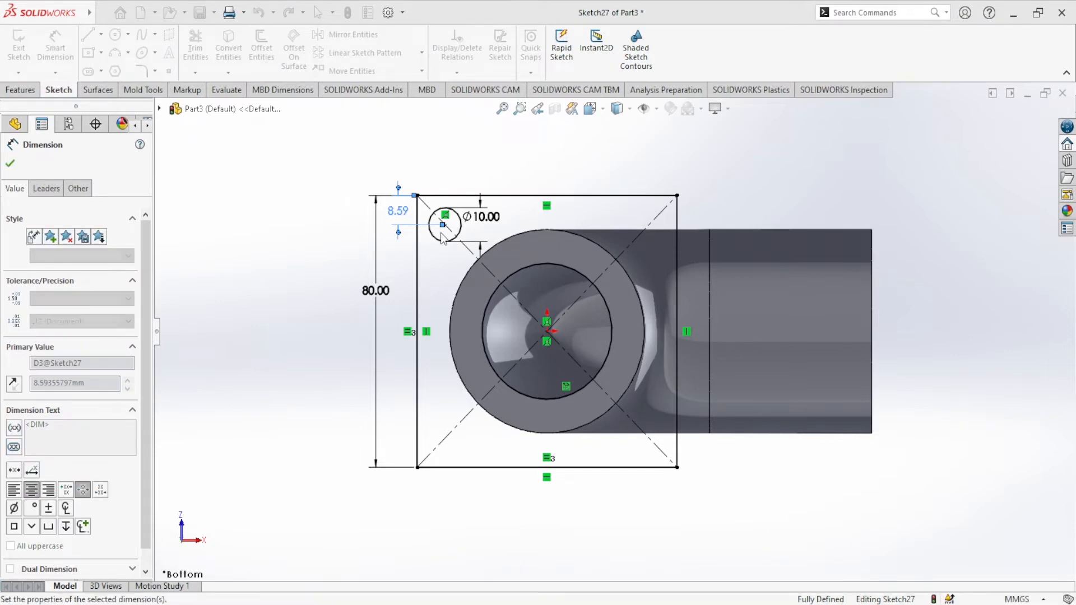
- Circular-pattern the 10 mm corner circle about the square's center as four equally spaced instances over 360 degrees
click(11, 164)
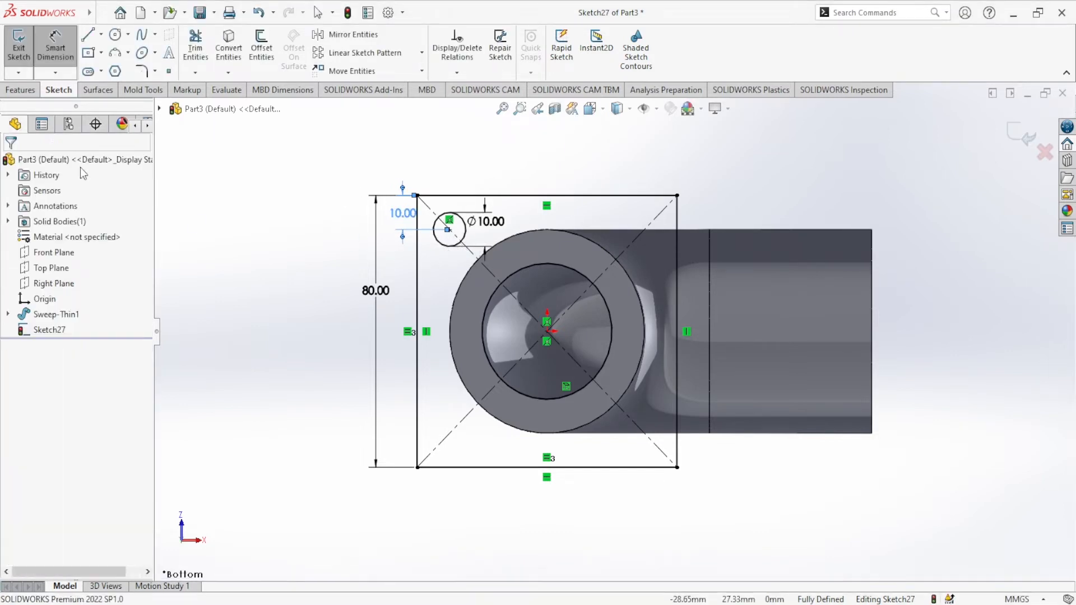
key(Escape)
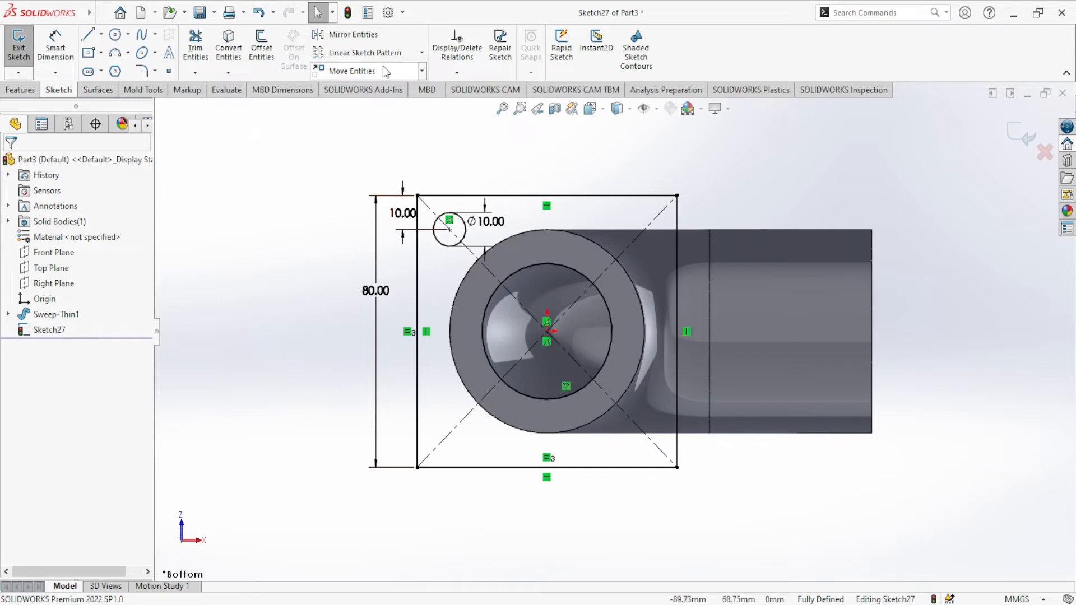
click(422, 53)
click(347, 87)
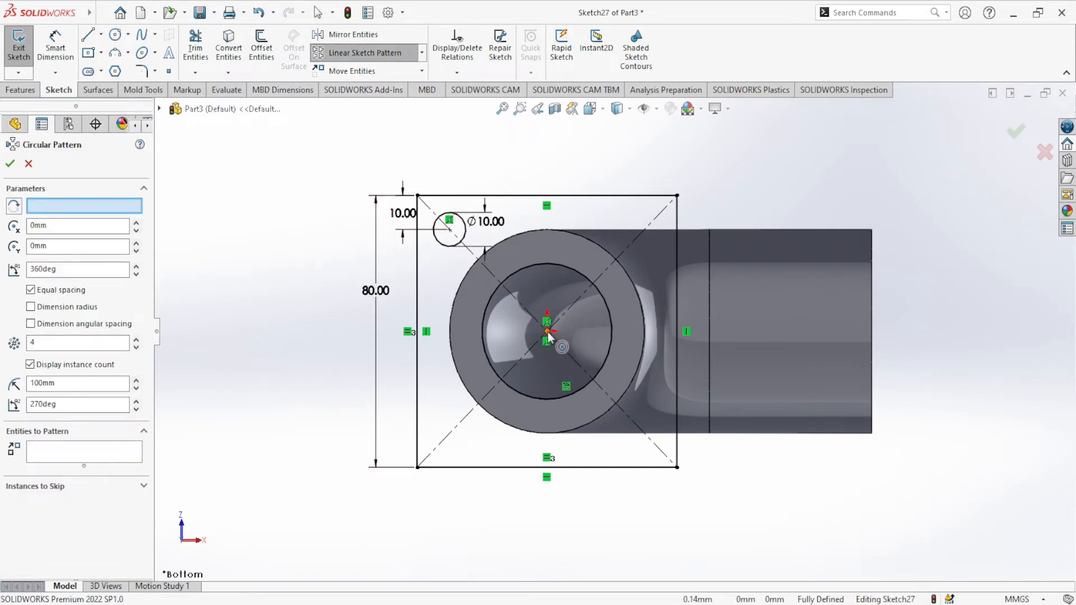
click(85, 212)
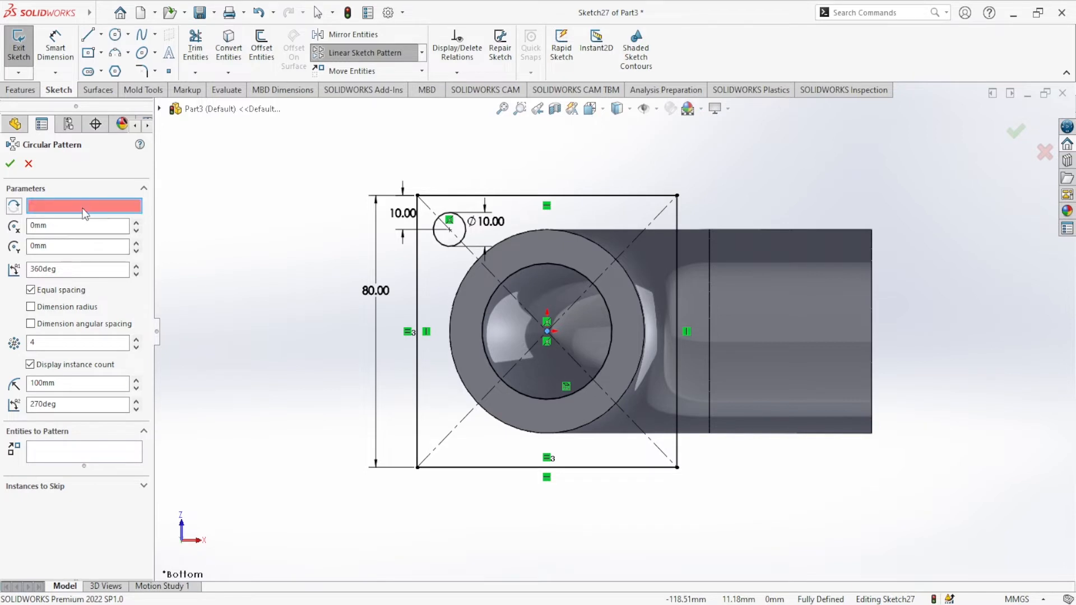
click(548, 332)
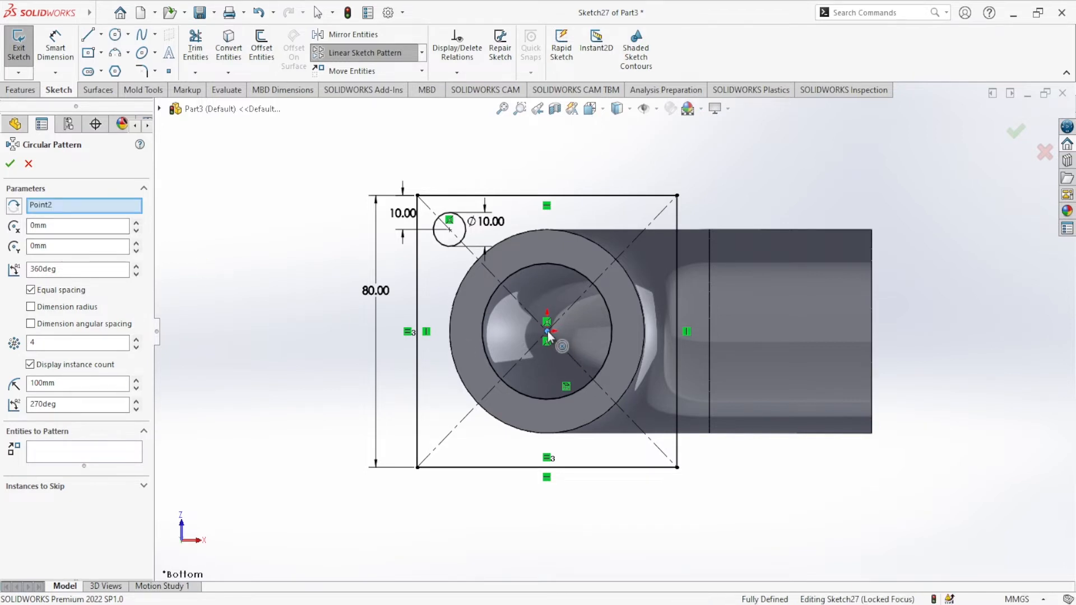
click(71, 455)
click(461, 241)
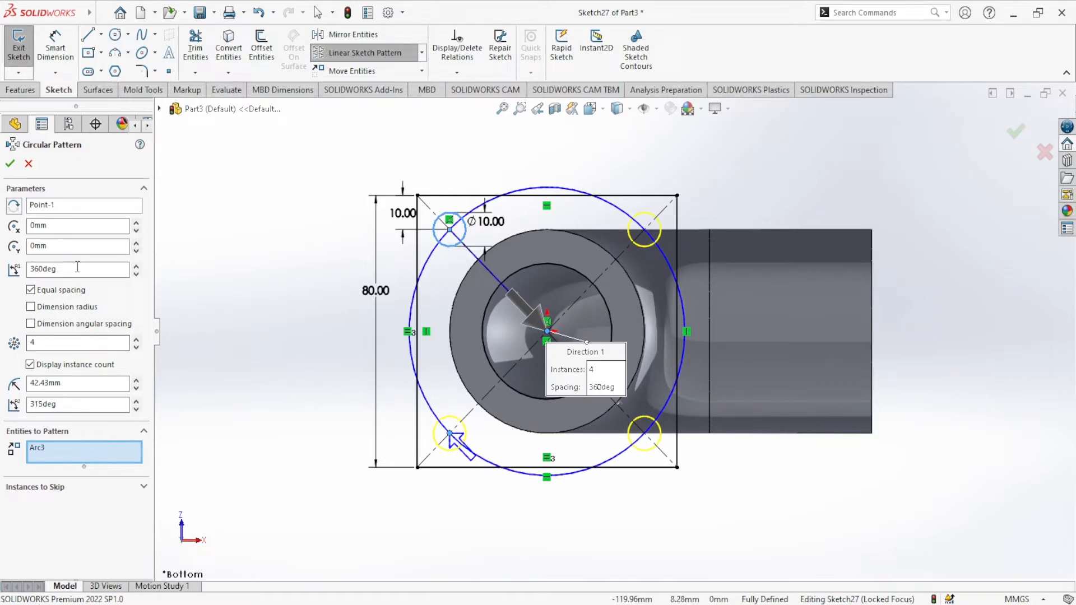
click(11, 164)
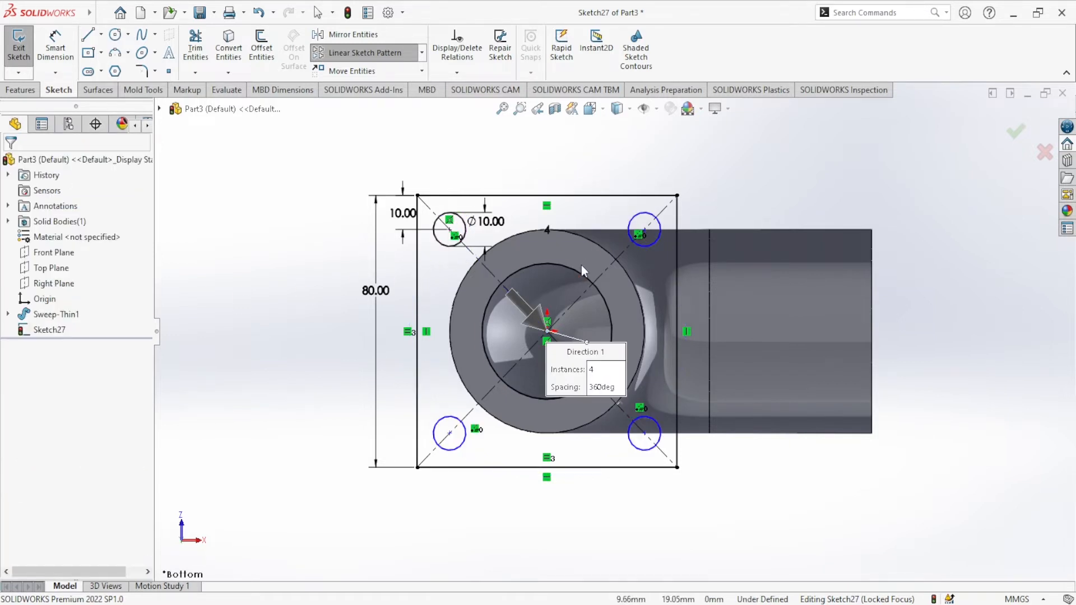
- Constrain the upper-right patterned circle by making its center coincident with the square's diagonal and snapping it to the pipe's upper edge
click(645, 230)
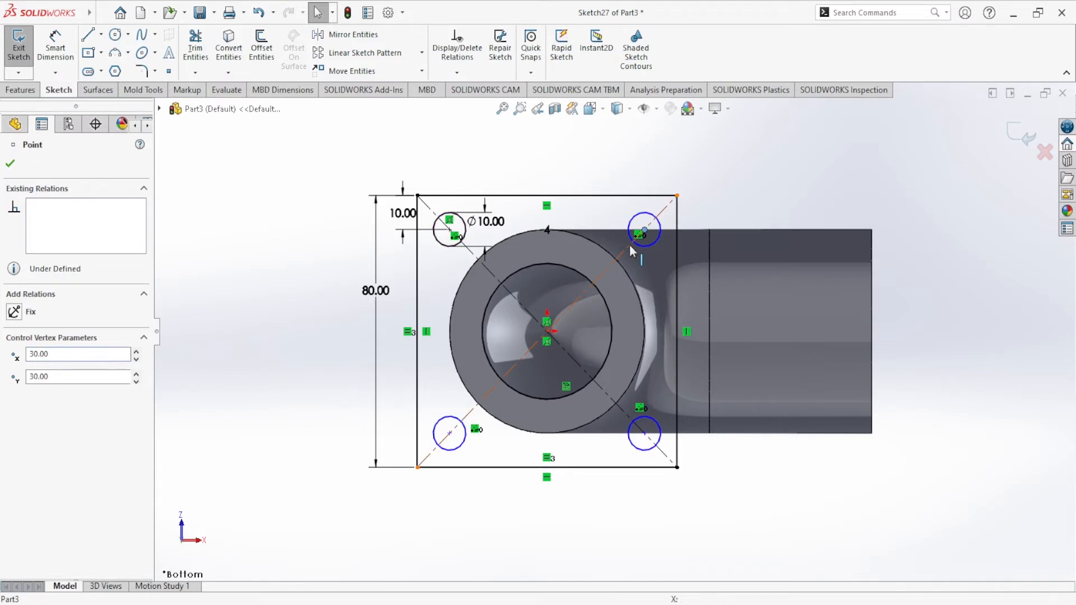
click(630, 244)
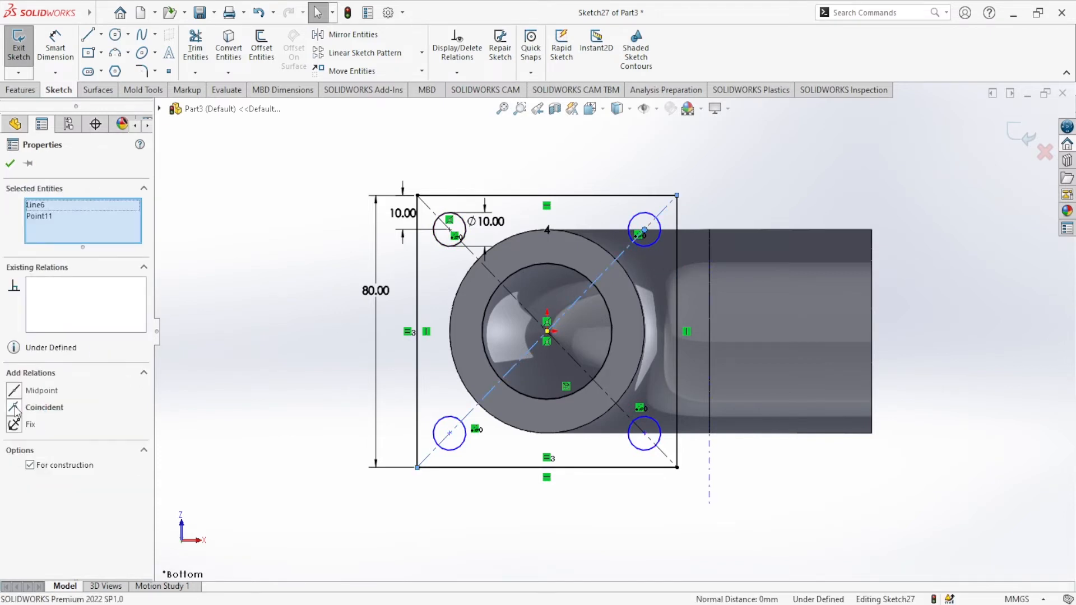
click(11, 163)
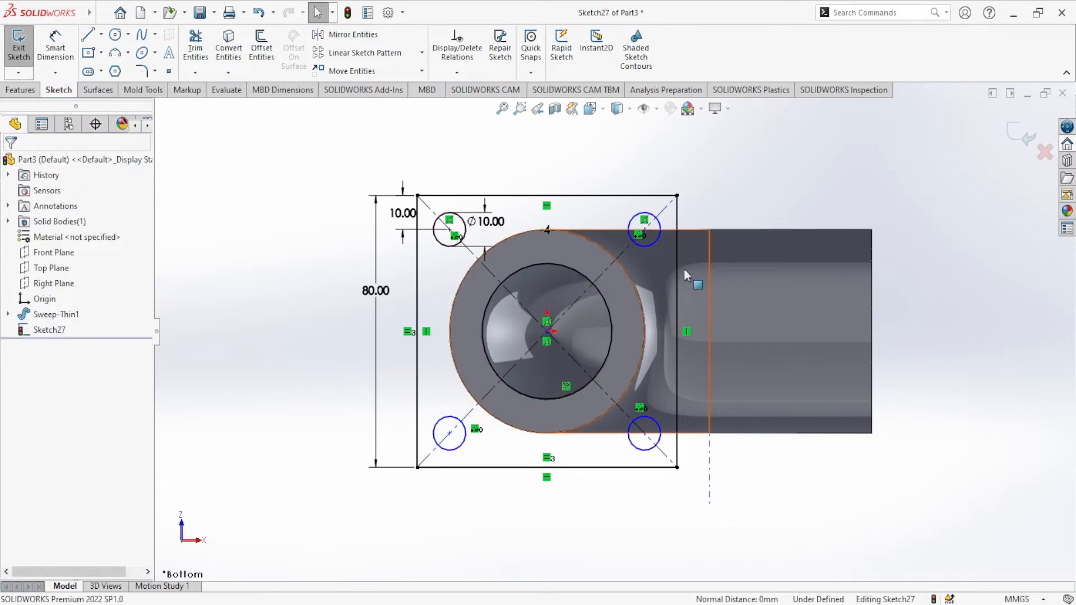
mouse_move(644, 230)
mouse_down()
mouse_move(623, 237)
mouse_move(644, 230)
mouse_up()
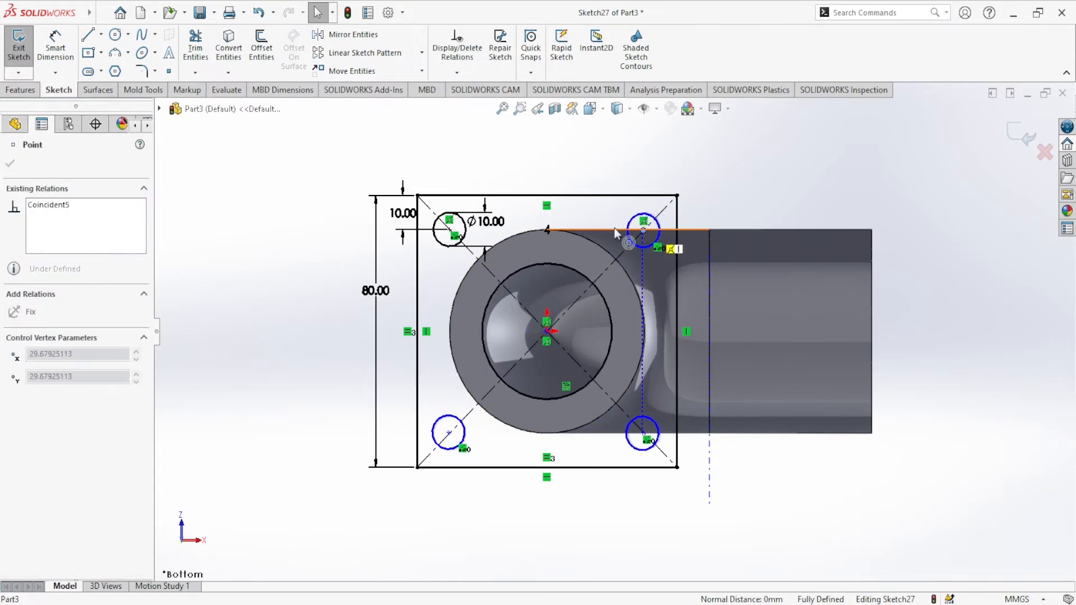
click(60, 51)
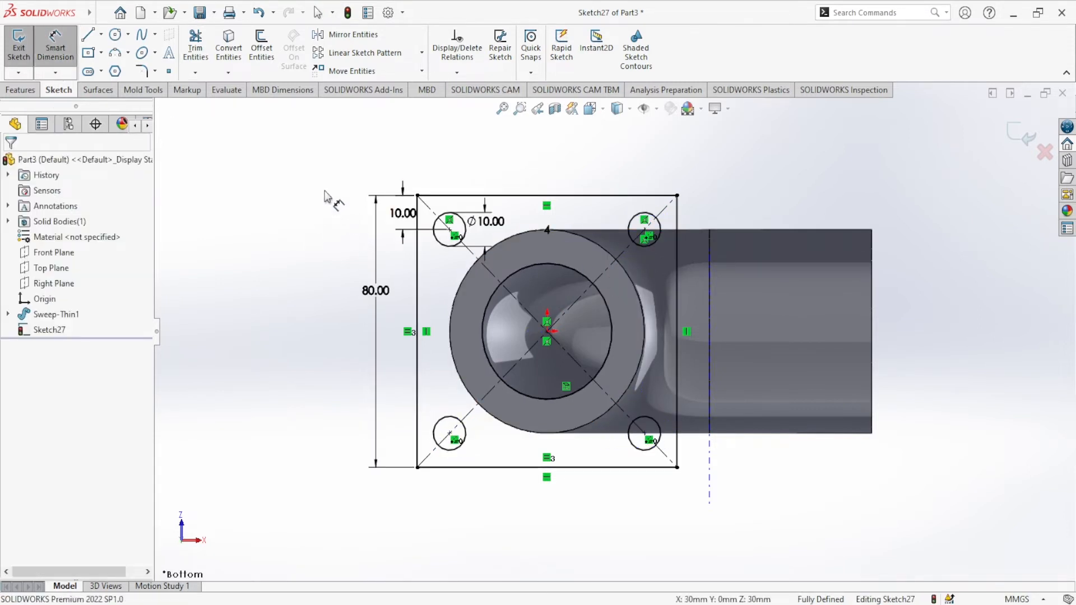
click(55, 48)
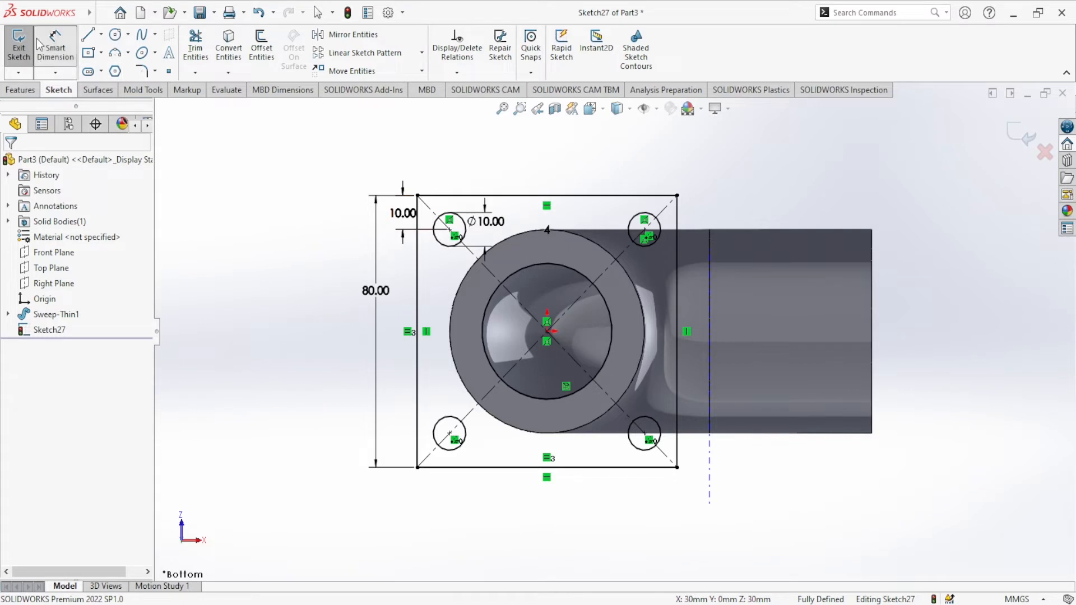
click(645, 231)
click(880, 199)
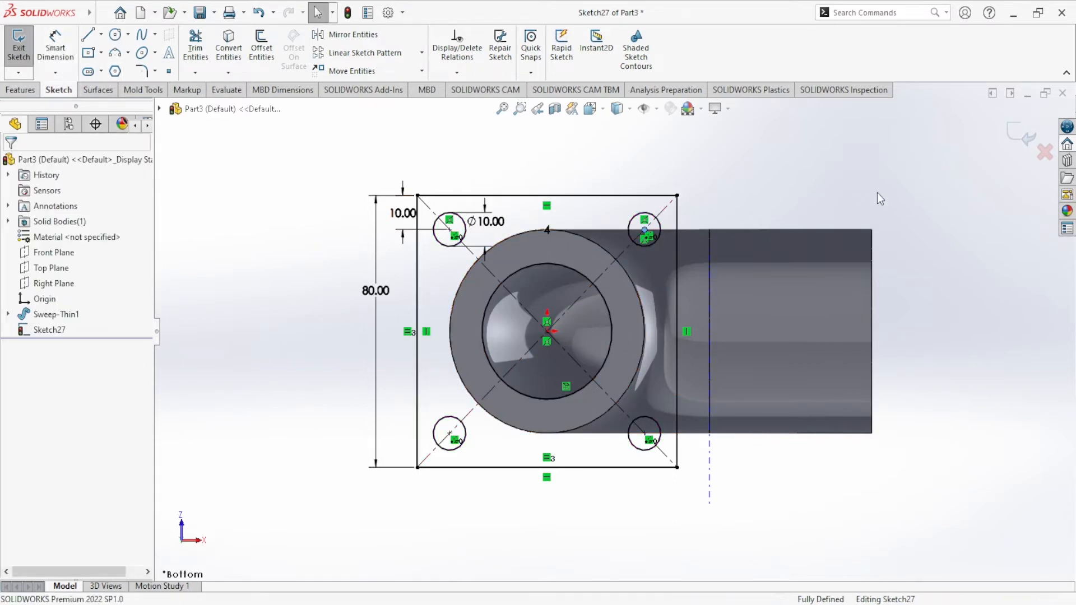
- Extrude the square flange sketch with its four corner holes as a 10 mm blind boss merged with the pipe
click(23, 90)
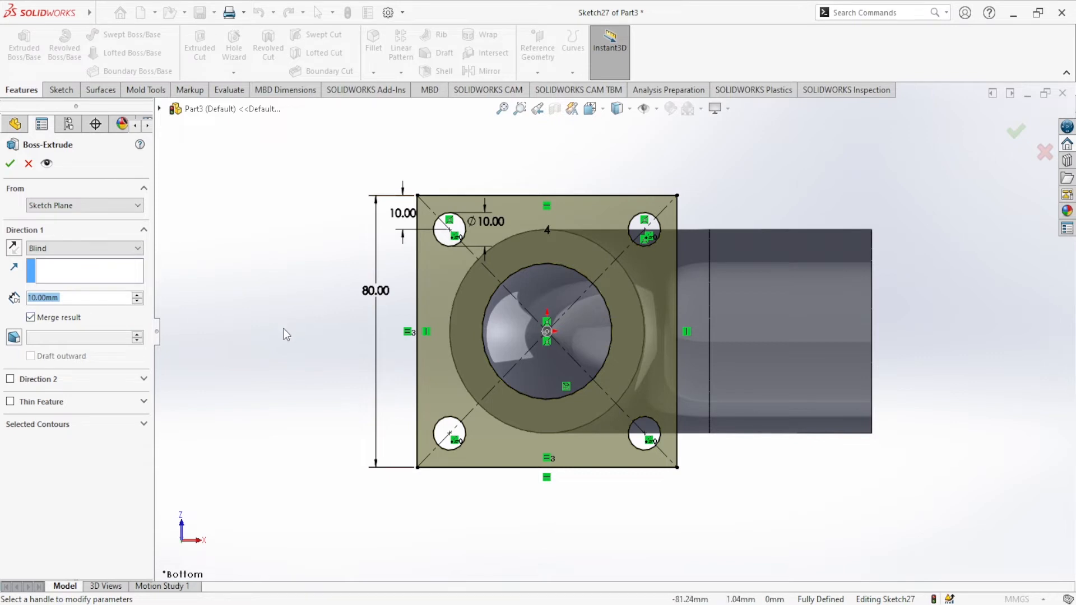
middle_drag(385, 356, 129, 308)
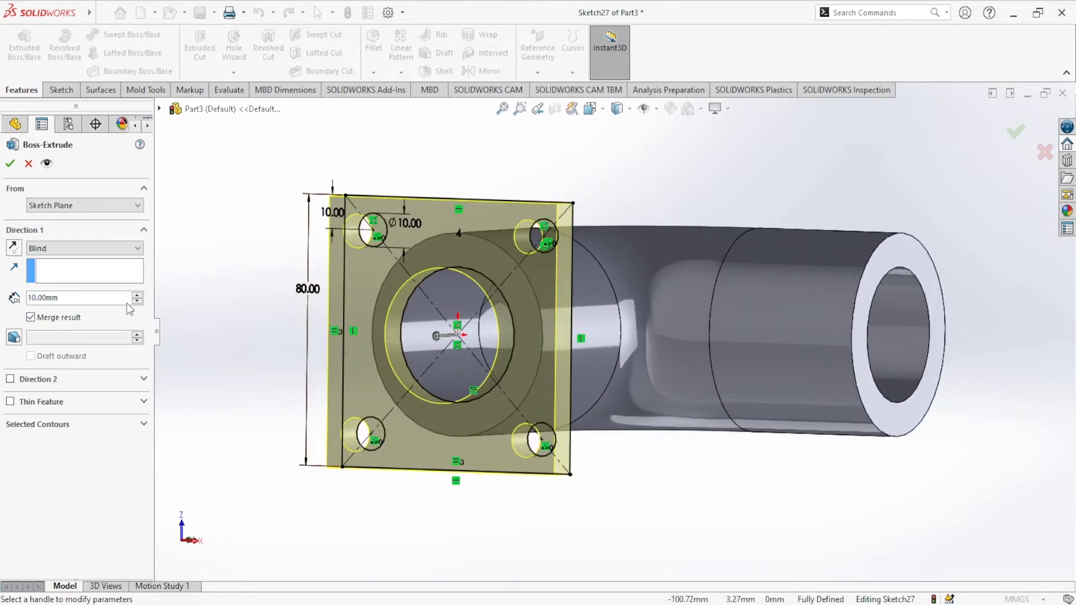
click(12, 163)
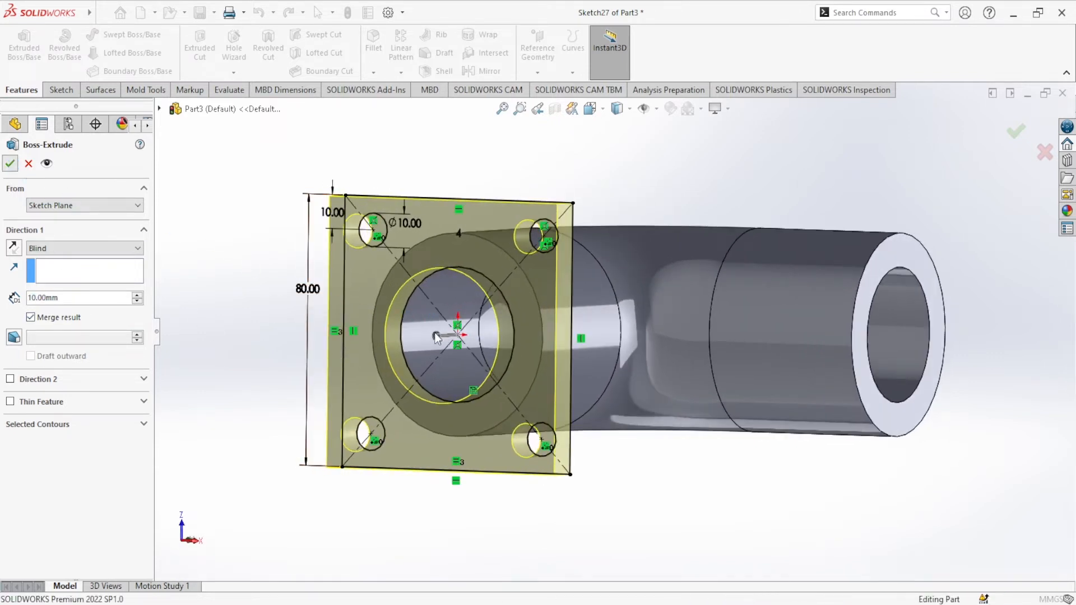
click(232, 325)
- Set up a 6 mm symmetric fillet on the flange's upper and lower corner edges on the side nearest the bend
middle_drag(535, 362, 477, 367)
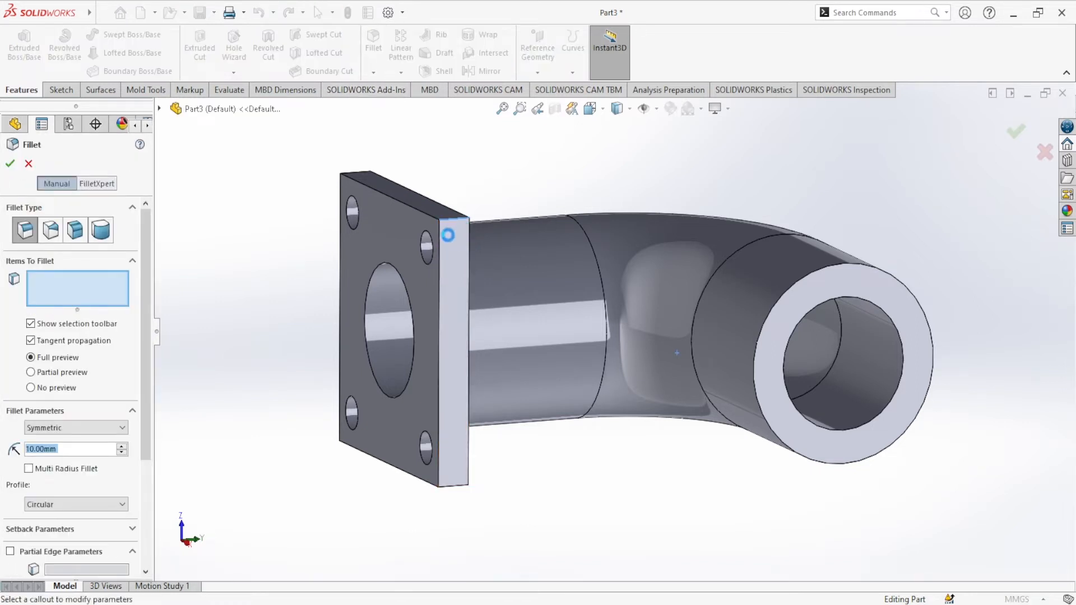
click(448, 235)
middle_drag(443, 304, 489, 278)
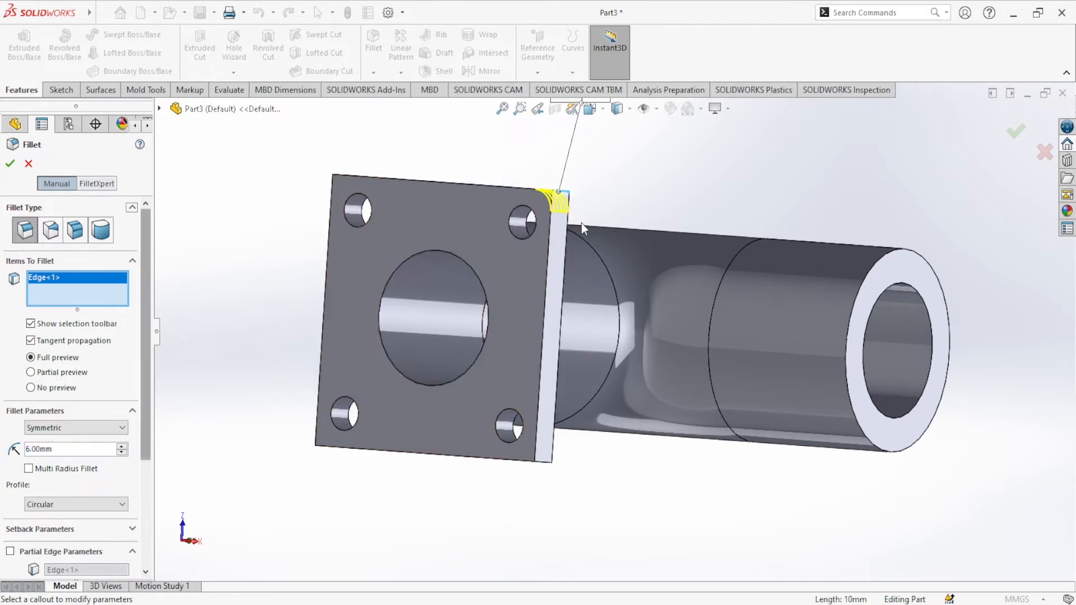
scroll(583, 230, down, 6)
scroll(522, 514, up, 7)
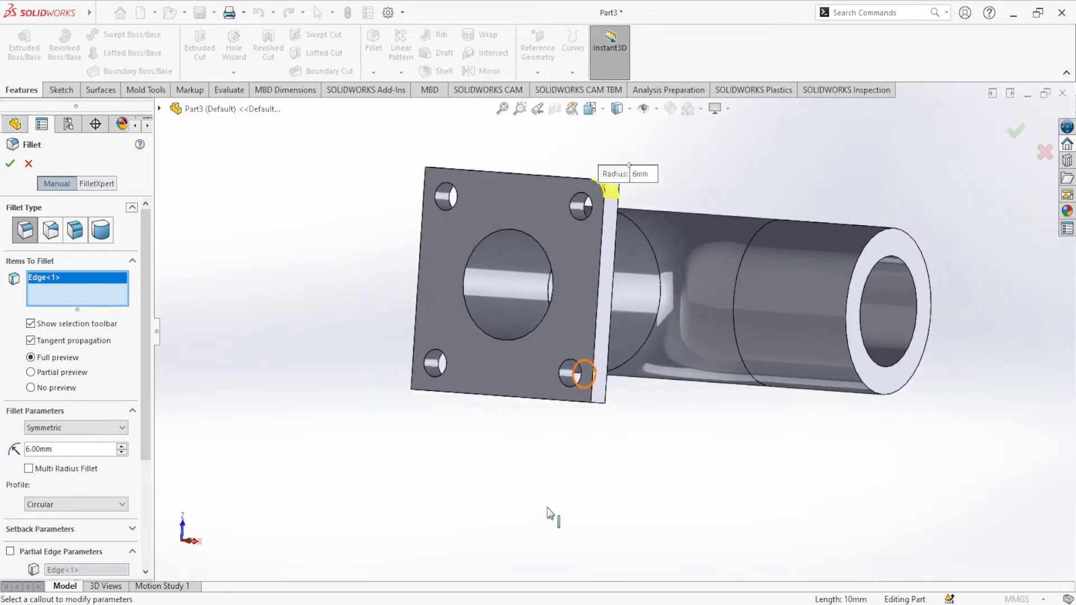
scroll(579, 385, down, 5)
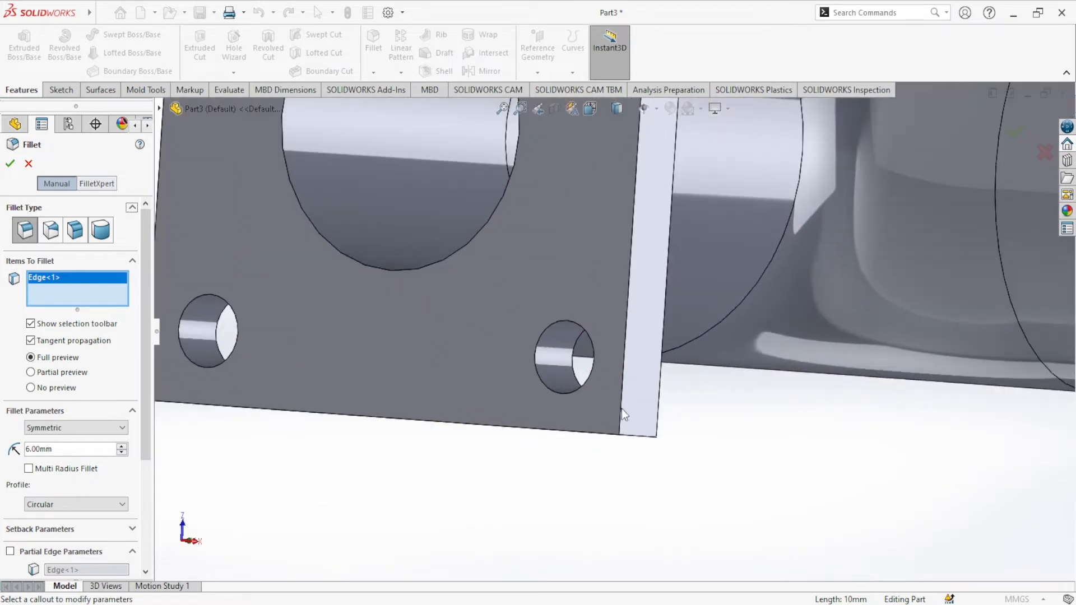
click(636, 435)
- Add the flange's remaining two corner edges to the 6 mm fillet and apply it to all four corners
scroll(419, 431, up, 2)
scroll(420, 431, down, 3)
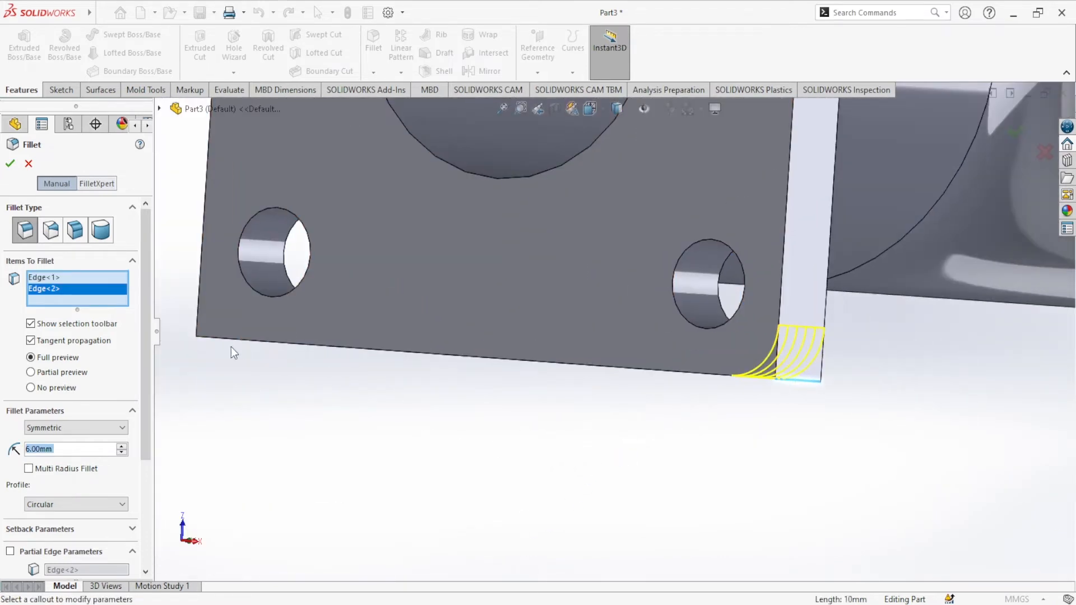
middle_drag(231, 348, 244, 317)
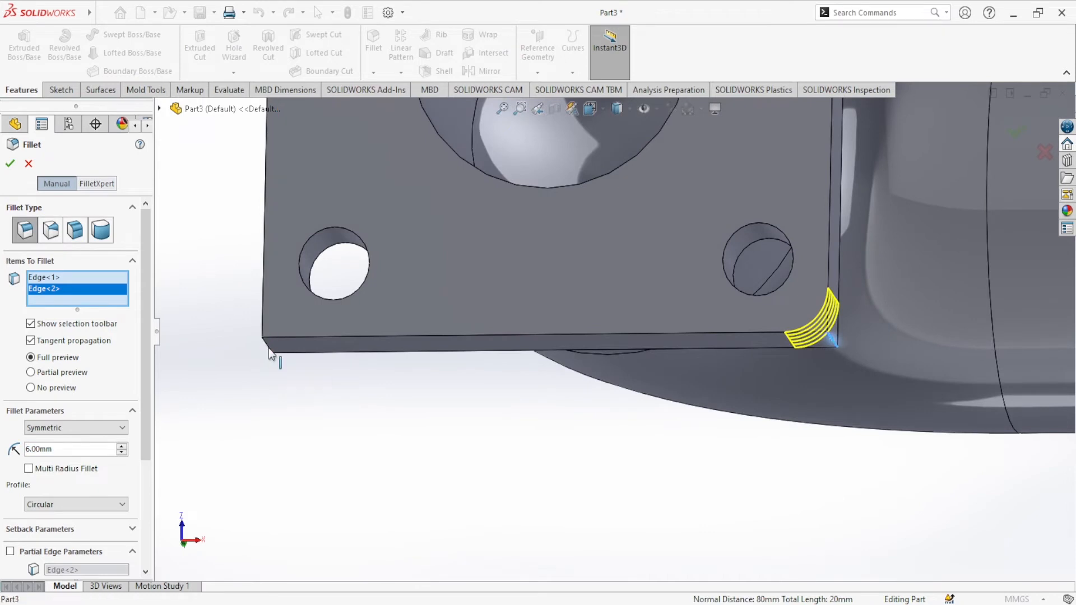
click(270, 353)
scroll(292, 224, up, 5)
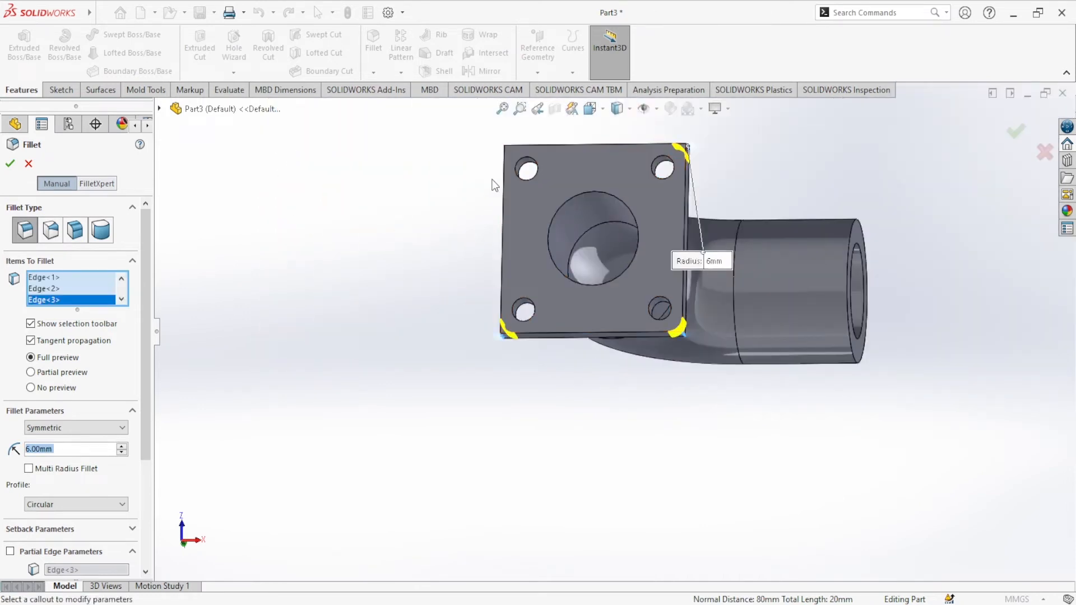
scroll(521, 158, up, 2)
scroll(581, 224, down, 8)
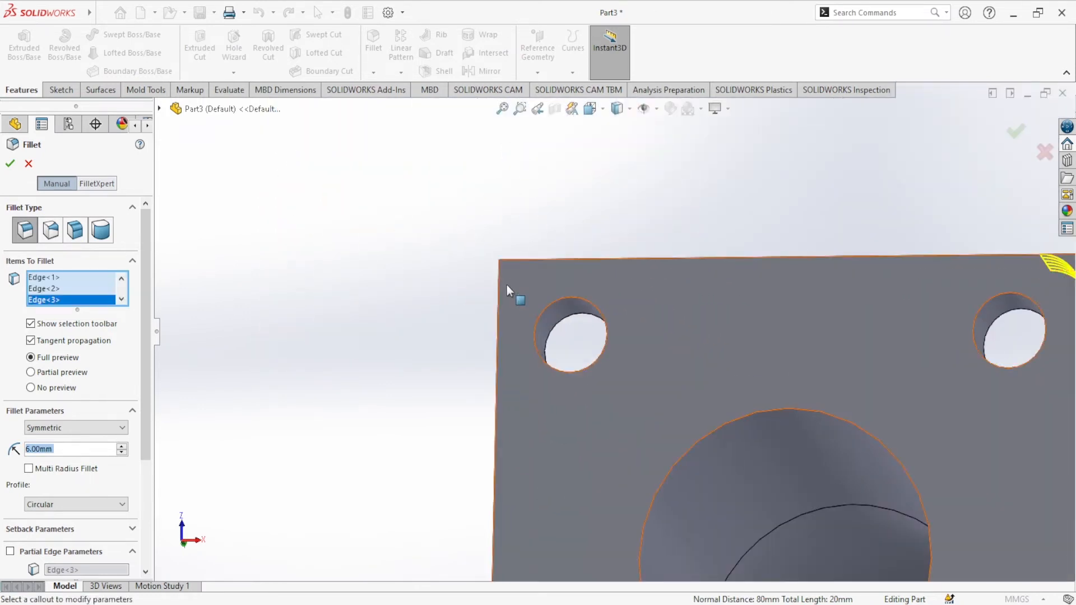
mouse_move(516, 278)
middle_down()
mouse_move(567, 300)
mouse_move(534, 274)
middle_up()
click(535, 271)
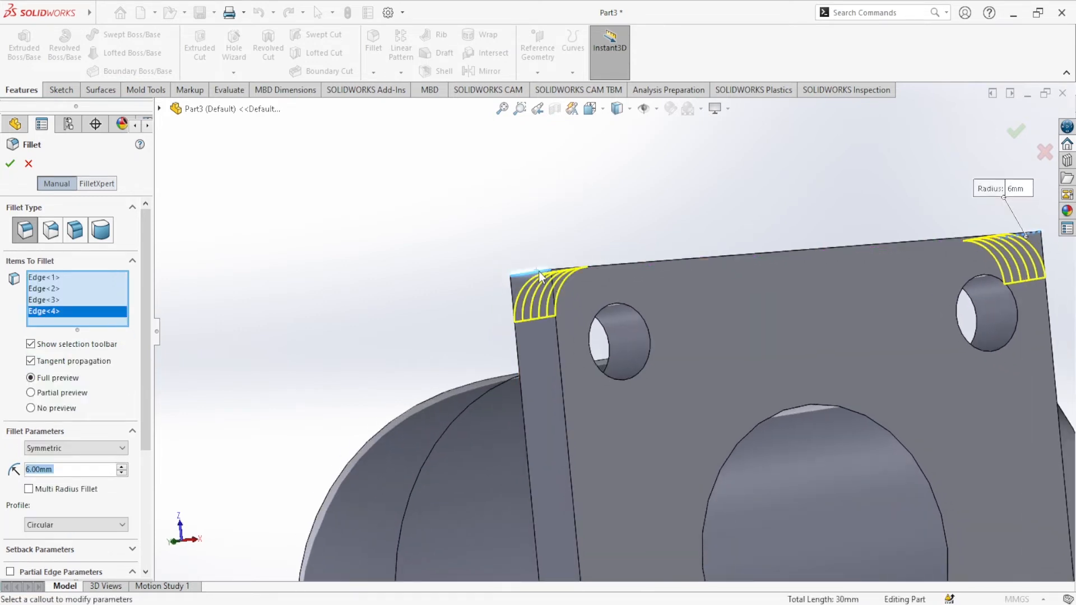
scroll(530, 290, down, 2)
scroll(528, 294, up, 2)
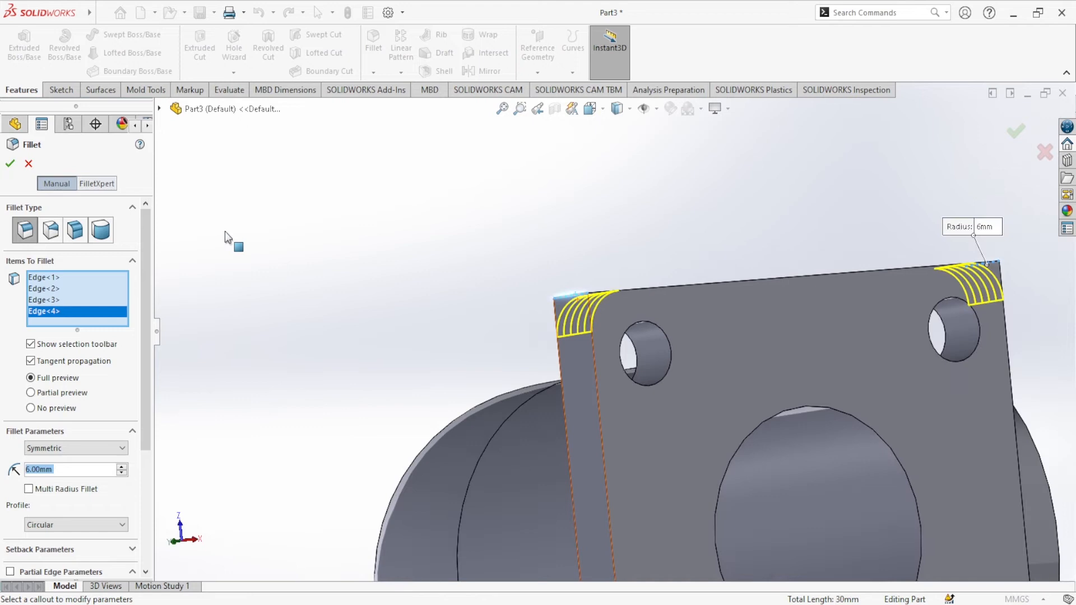
click(11, 165)
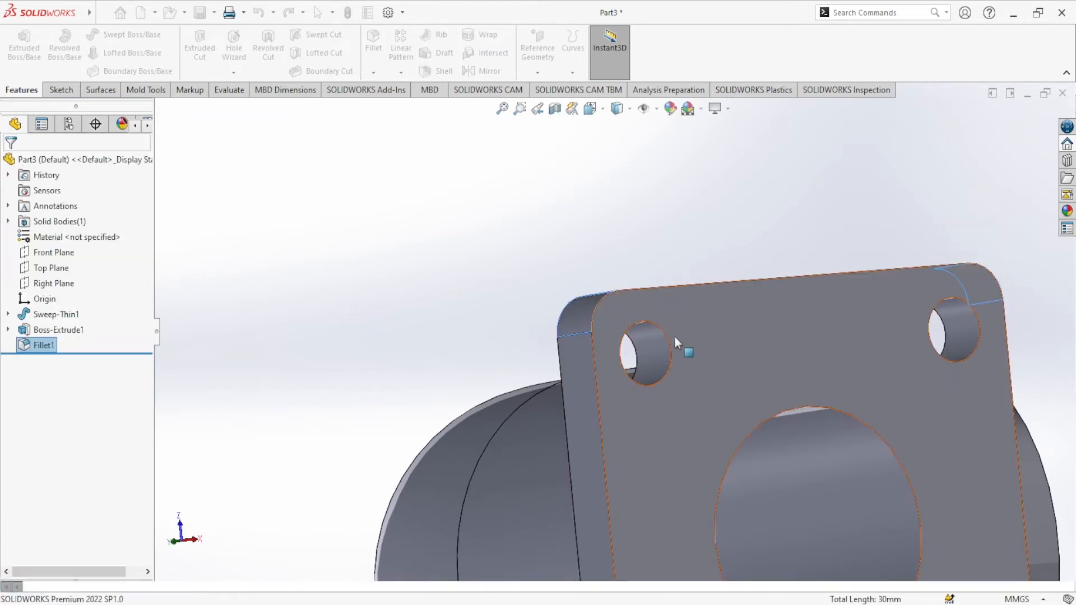
- Sketch a center rectangle about 98.5 by 63.5 mm on the pipe's unflanged end face, centered on the bore
scroll(665, 337, up, 6)
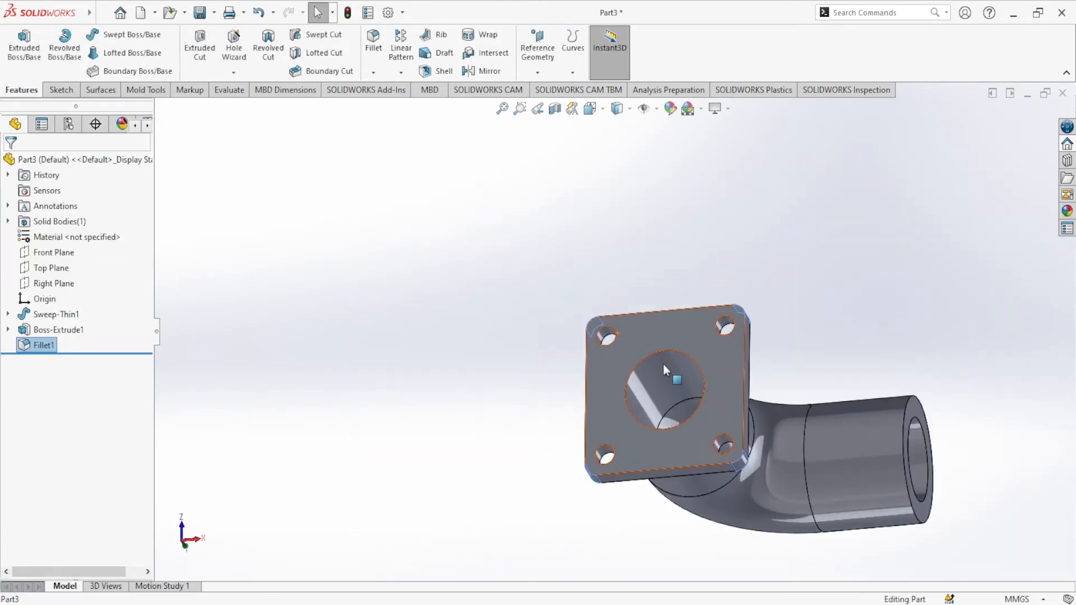
scroll(787, 441, up, 3)
scroll(697, 377, down, 6)
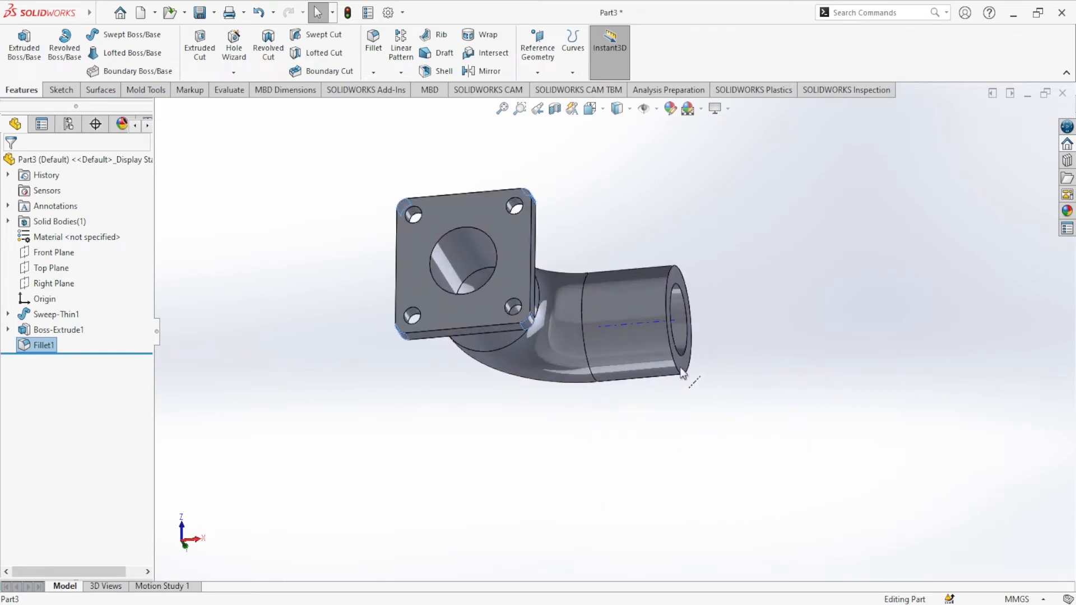
middle_drag(569, 272, 554, 233)
middle_drag(599, 201, 555, 239)
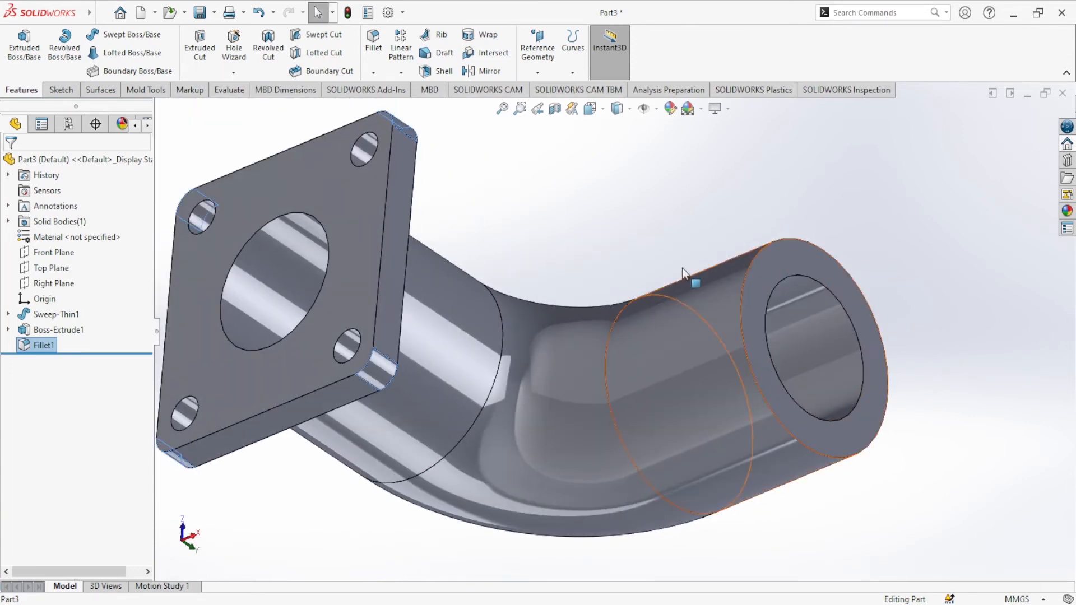
middle_drag(331, 186, 359, 210)
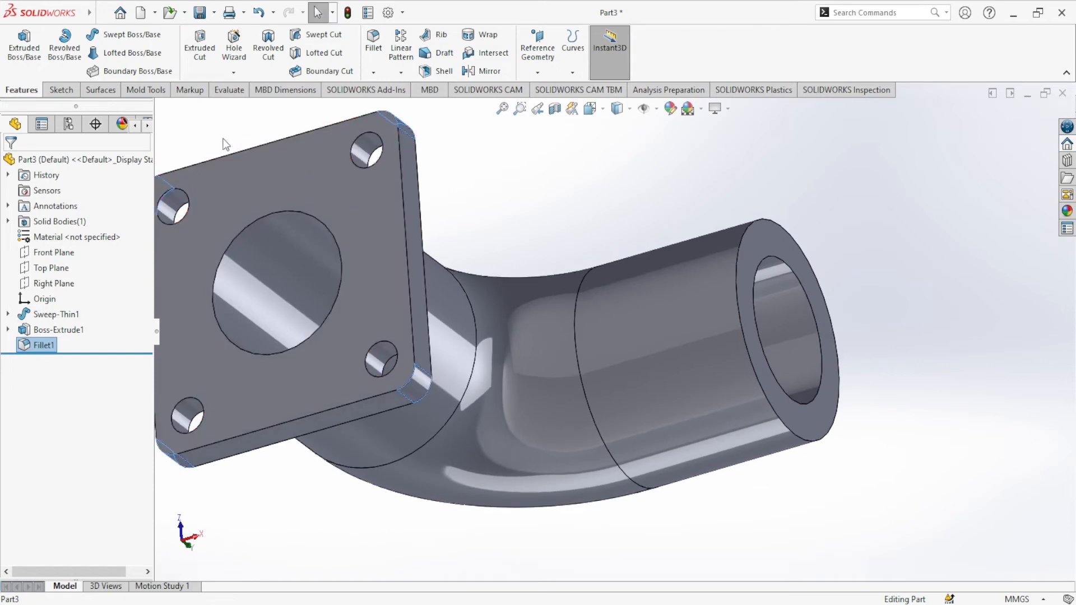
click(752, 248)
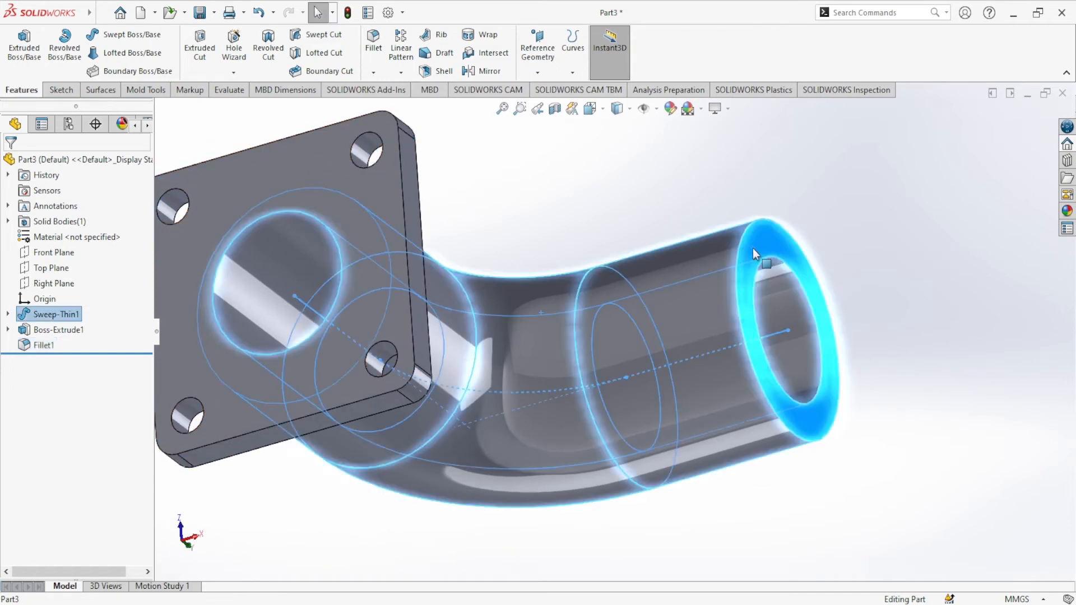
click(783, 227)
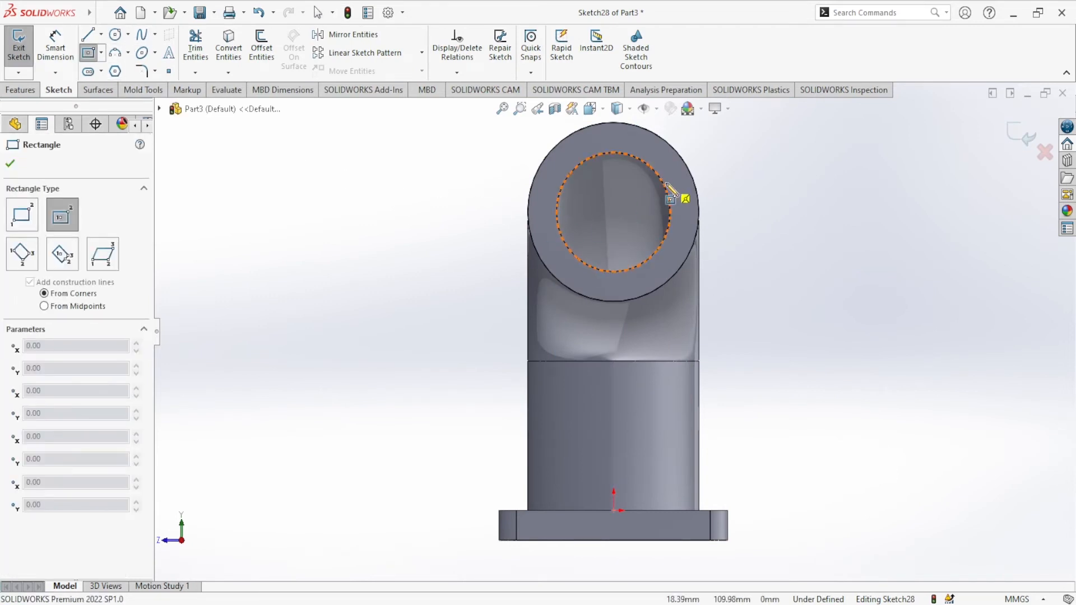
click(614, 213)
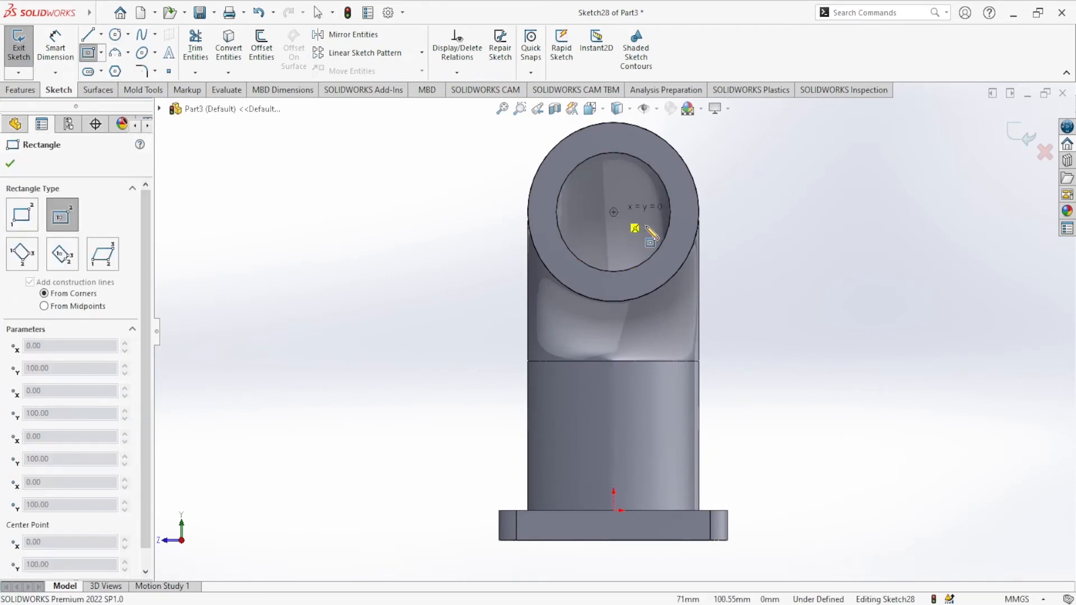
click(754, 306)
key(Escape)
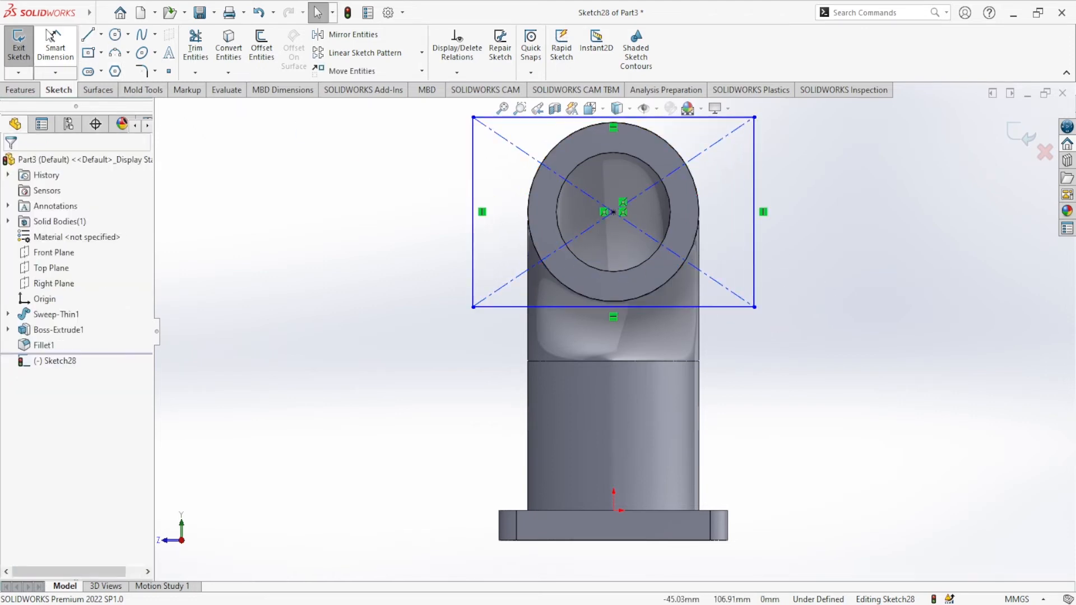
- Dimension the vertical side of the rectangle at 100 mm
click(49, 47)
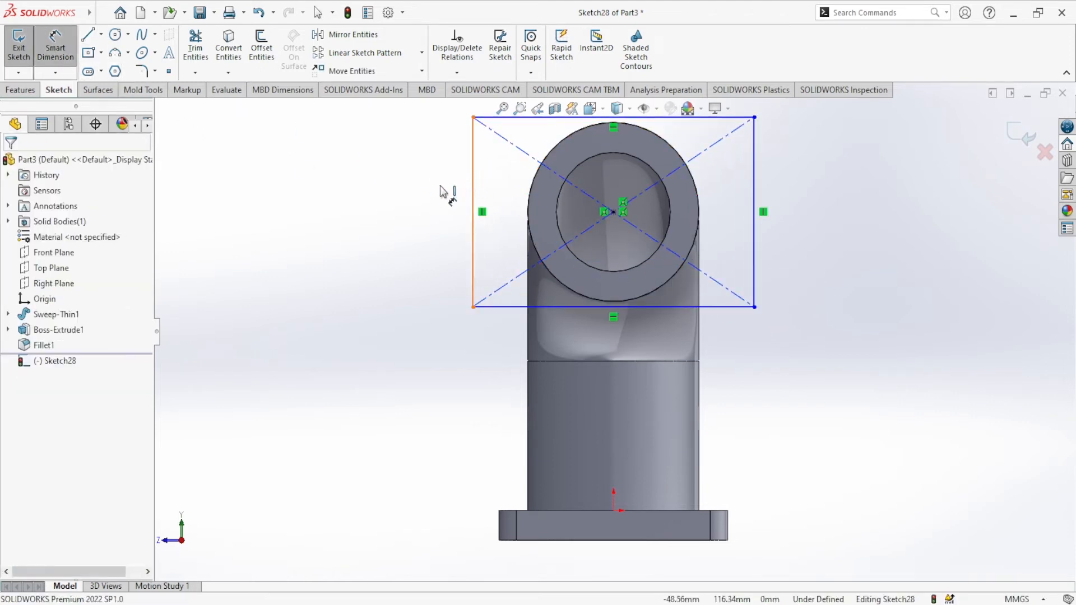
click(441, 192)
click(418, 197)
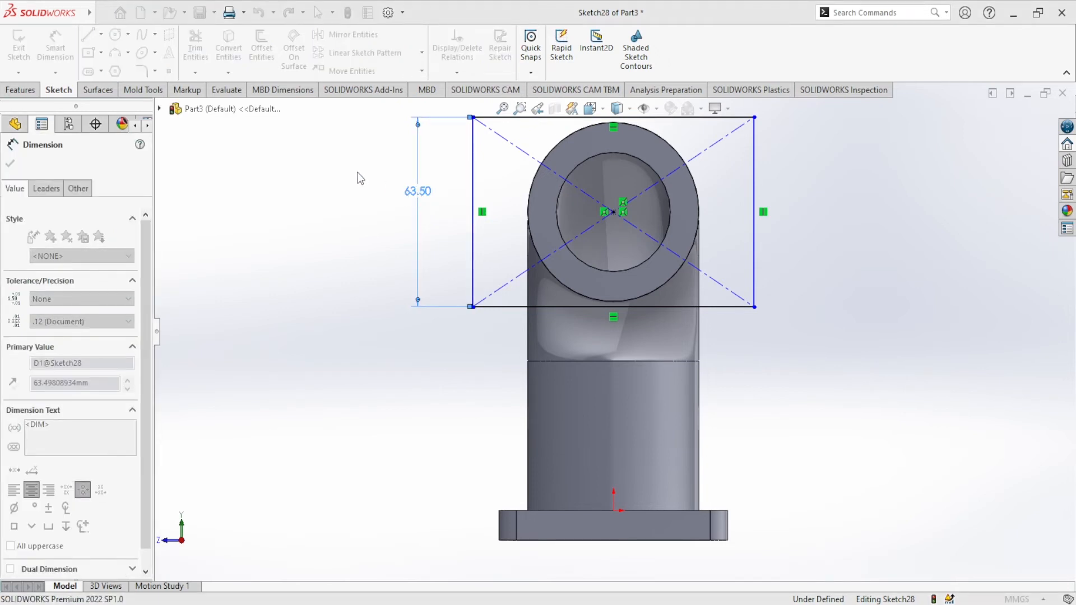
text(100)
key(Return)
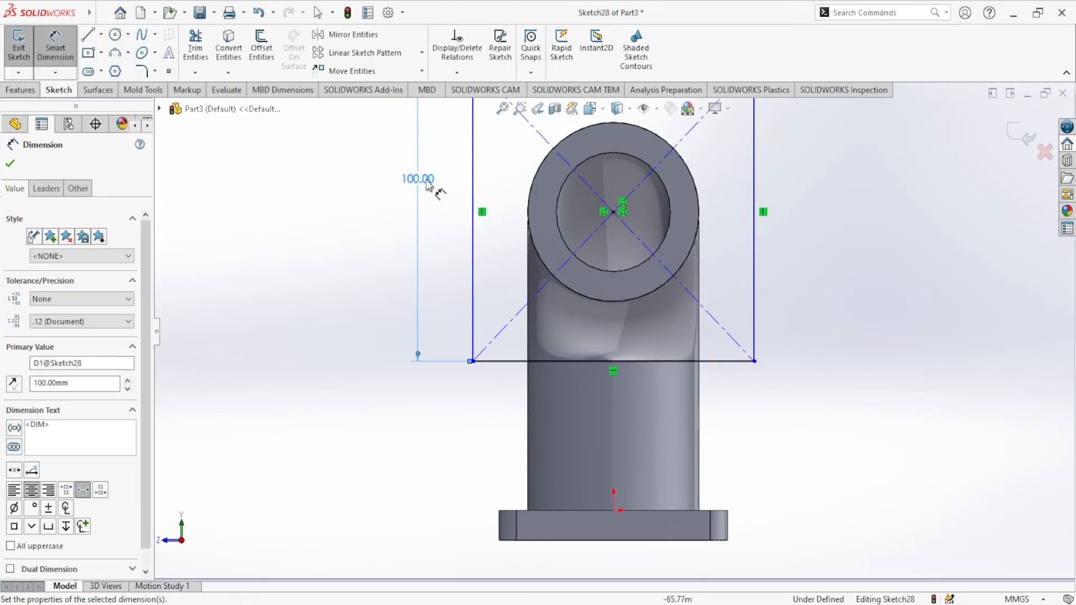
- Change the rectangle's vertical dimension to 80 mm
double_click(427, 180)
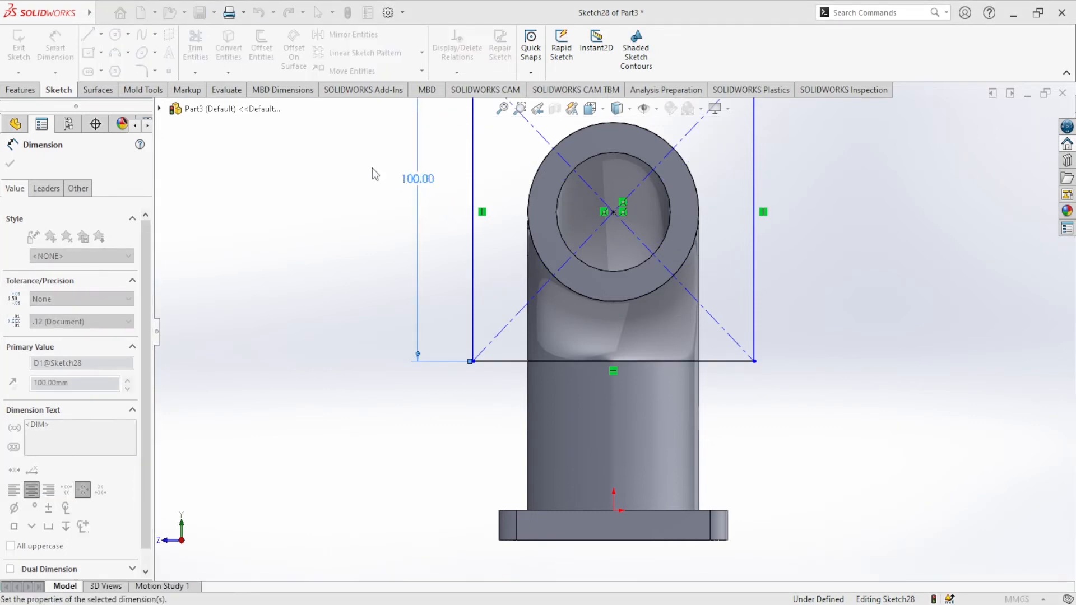
text(80)
key(Return)
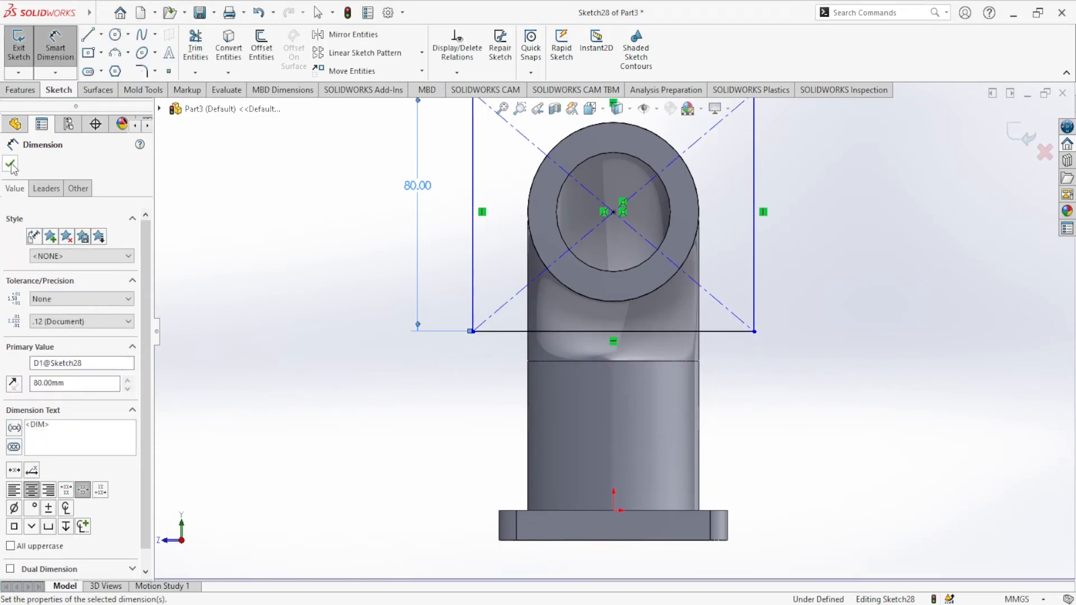
click(11, 163)
key(Escape)
- Make the rectangle square by adding an equal relation between its lower side and its left side
click(511, 323)
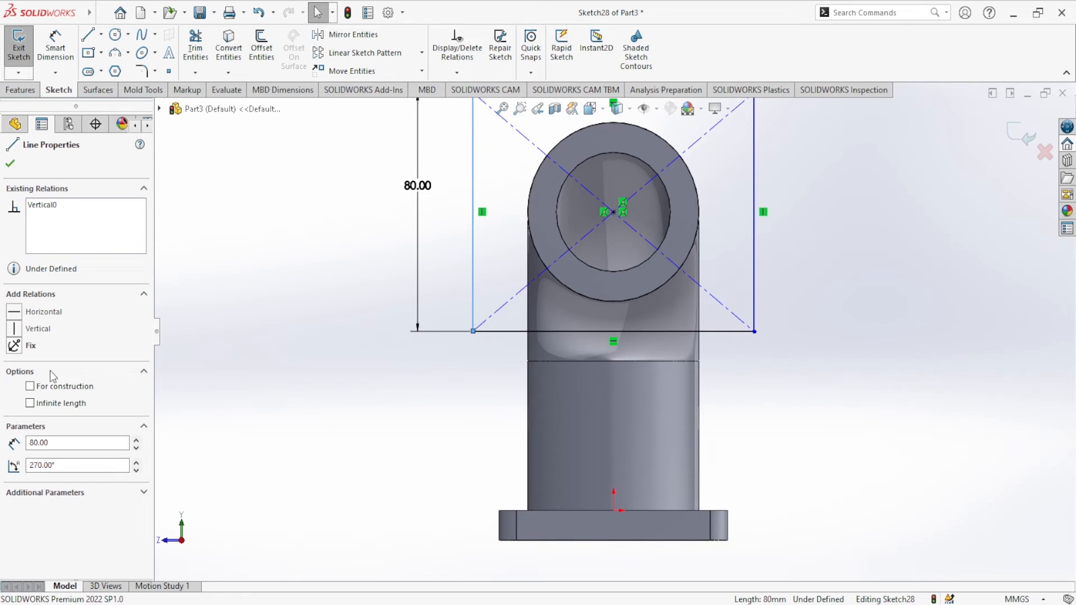
key(Escape)
click(517, 332)
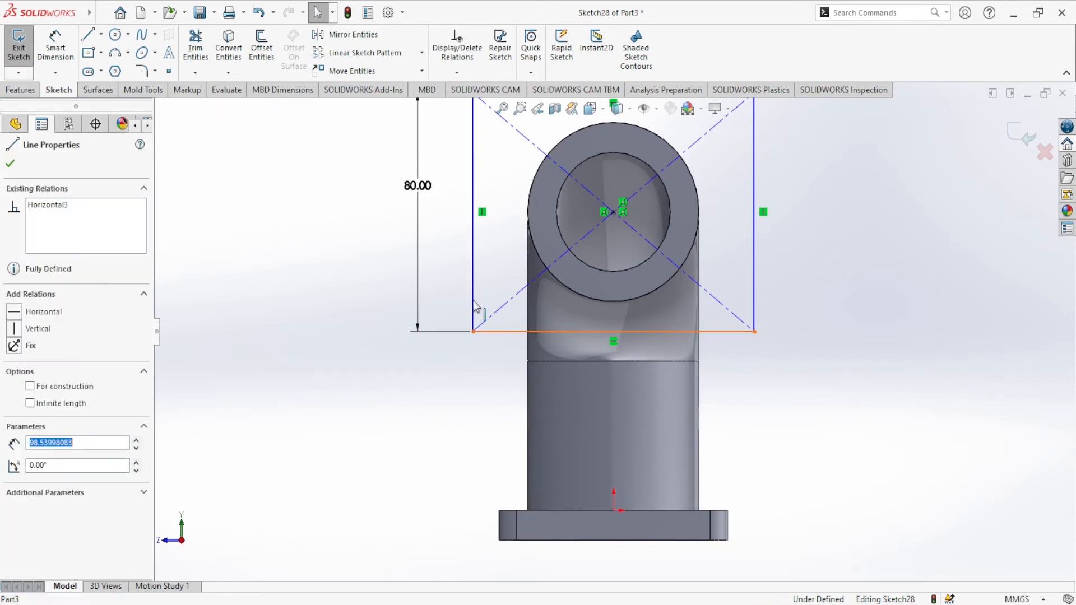
ctrl+click(475, 307)
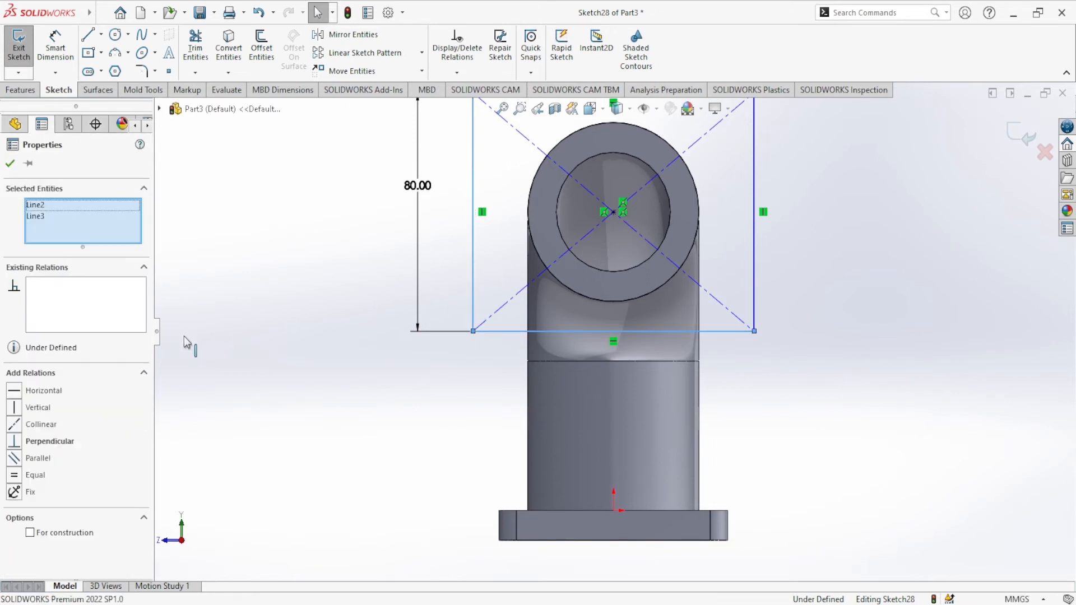
click(15, 476)
click(13, 166)
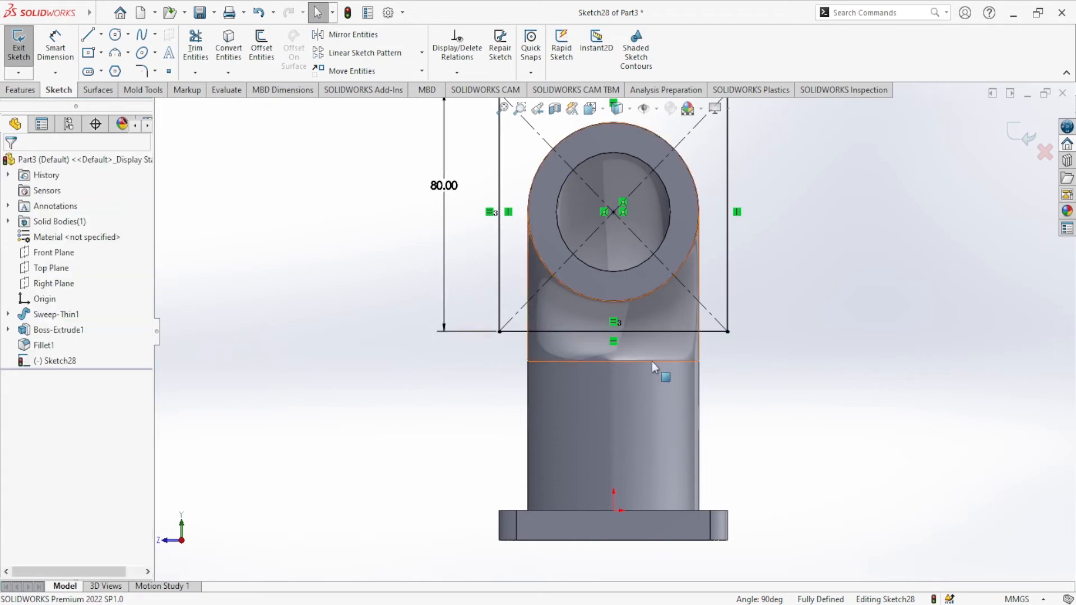
- Round all four corners of the square with 10 mm sketch fillets
key(f)
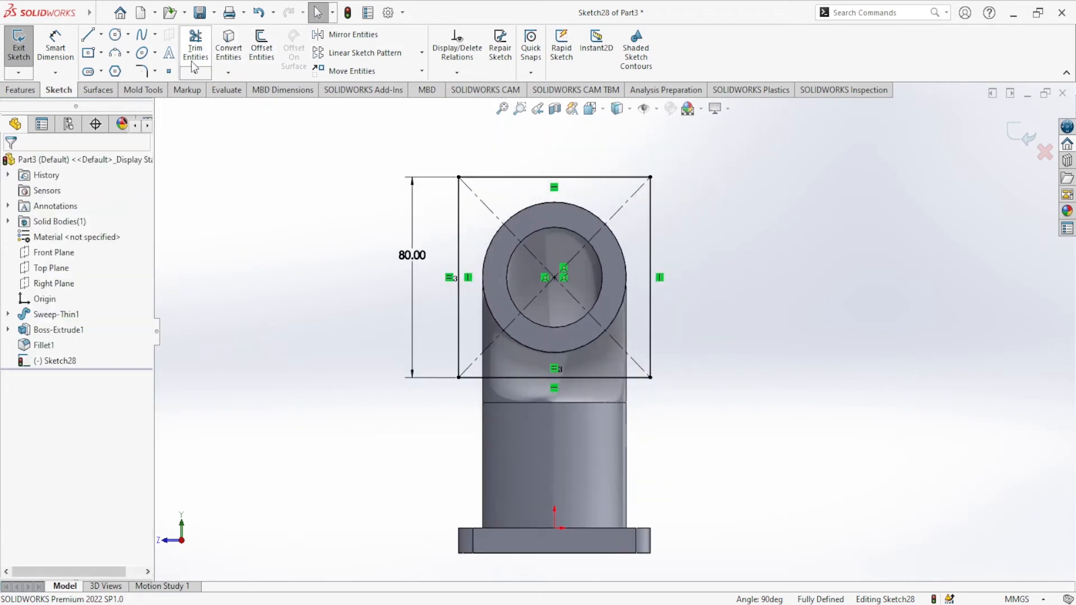
click(141, 71)
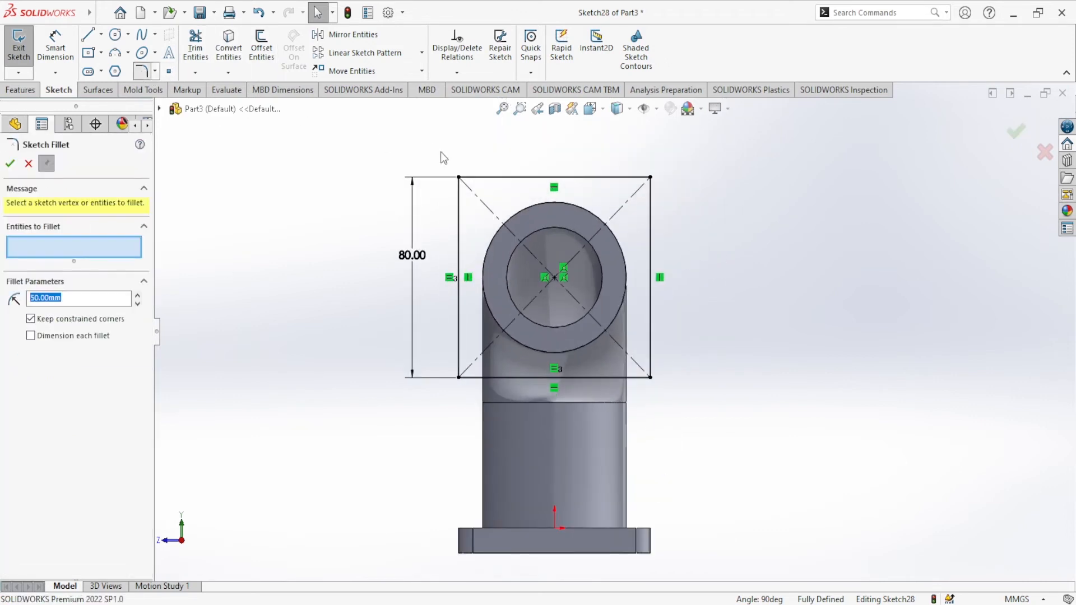
mouse_move(376, 137)
mouse_down()
mouse_move(422, 303)
mouse_move(751, 442)
mouse_move(772, 432)
mouse_up()
drag(573, 323, 572, 322)
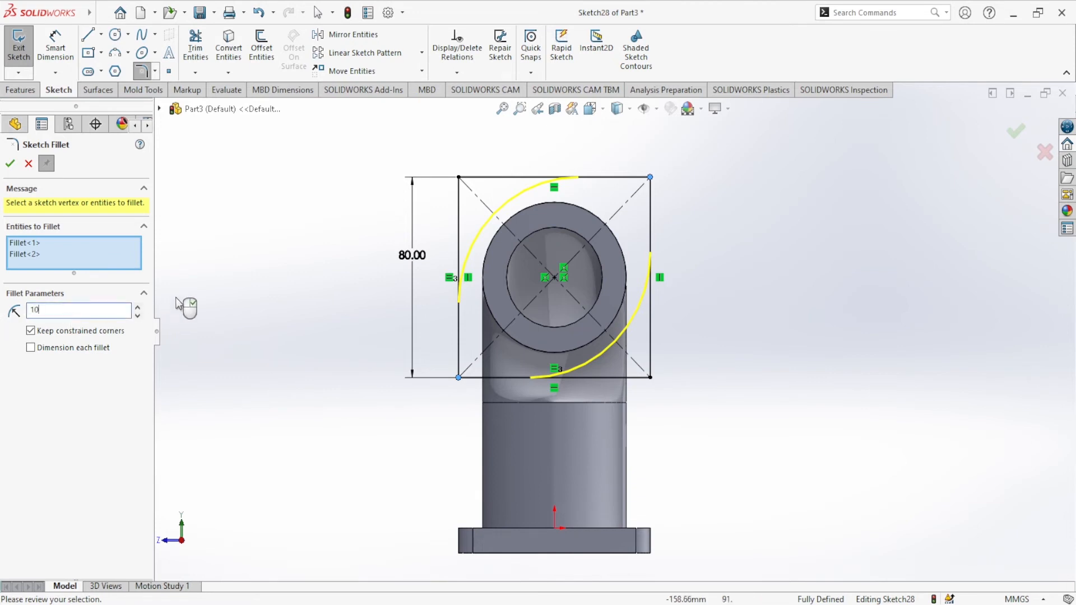
text(10)
key(Return)
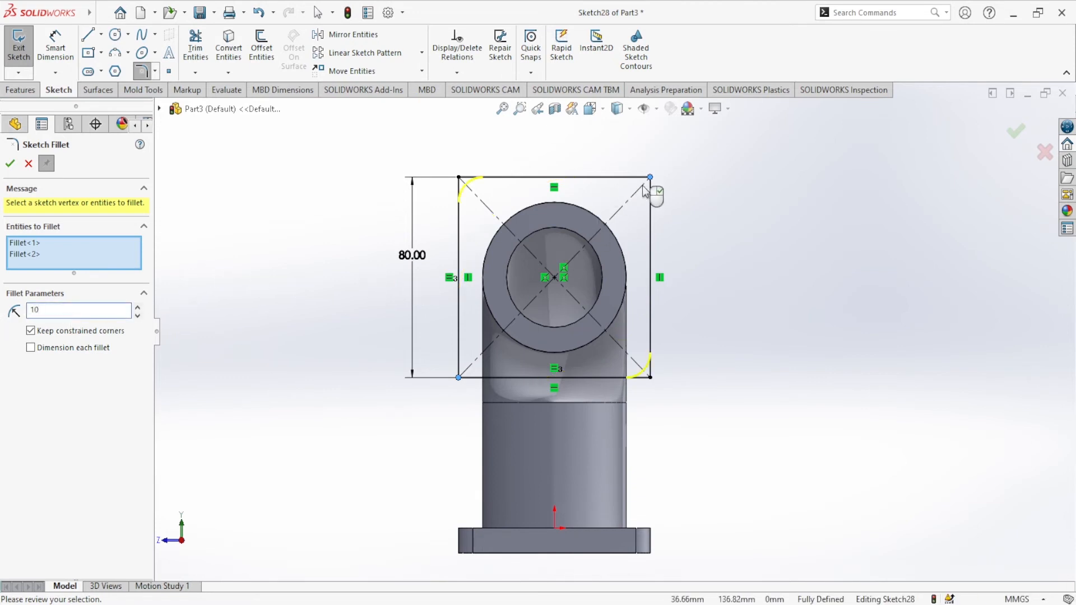
click(649, 179)
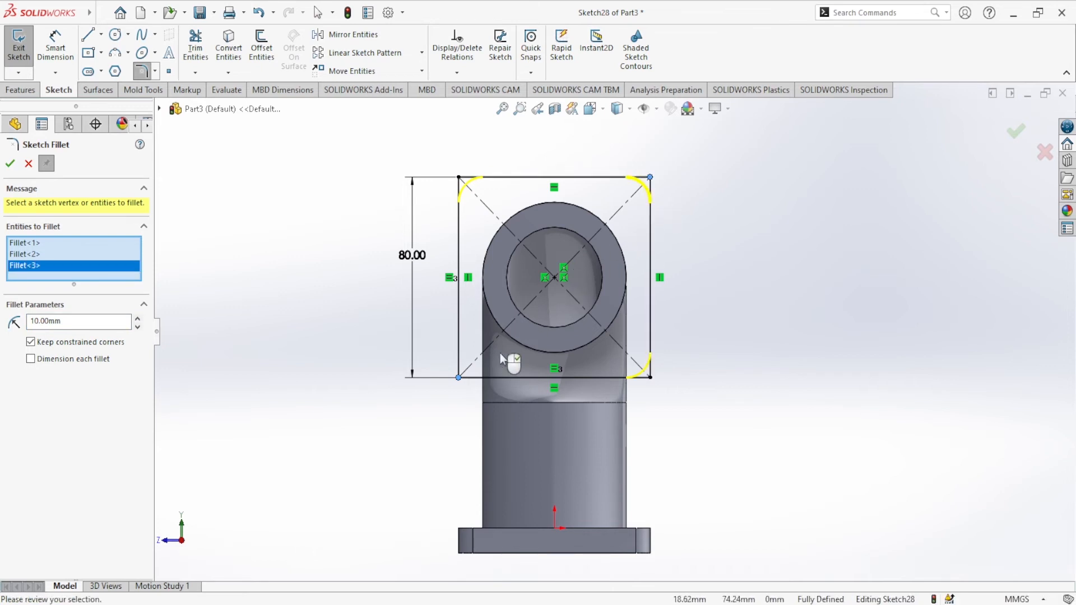
click(488, 379)
click(459, 353)
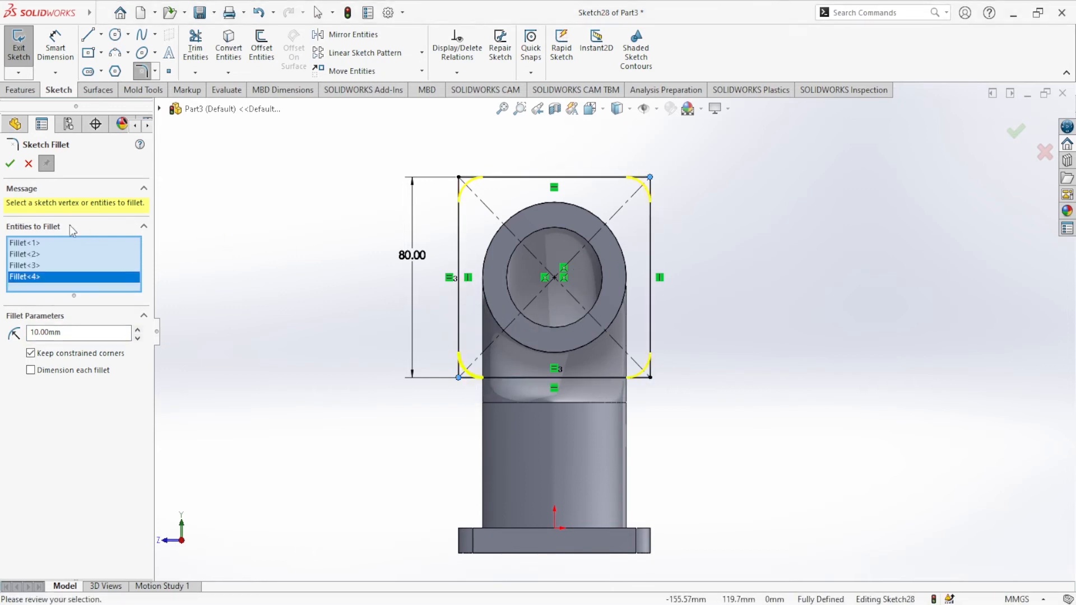
click(13, 163)
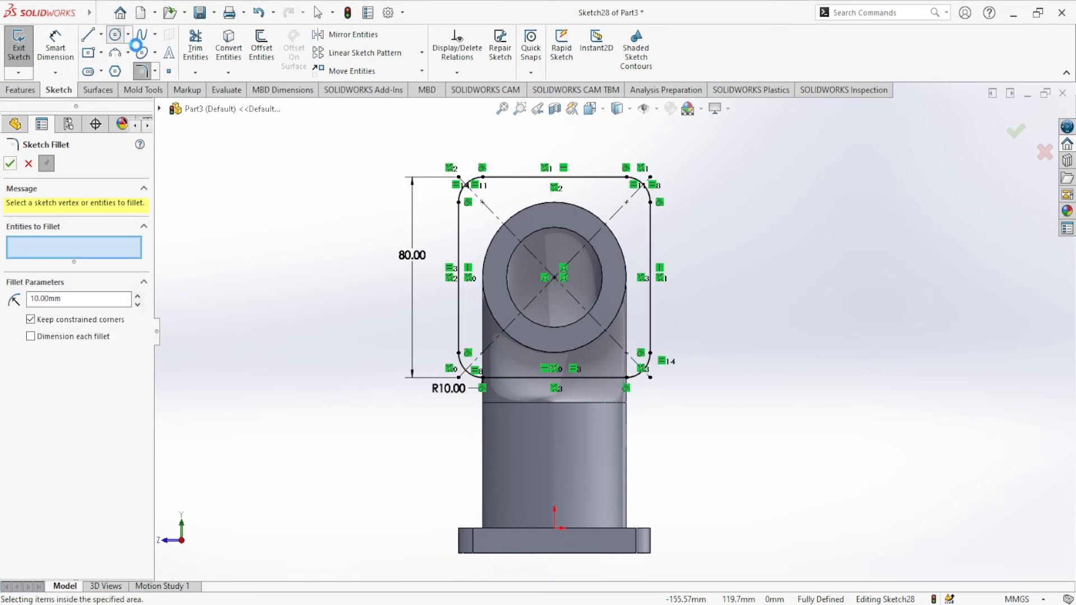
- Sketch a circle about 11 mm in diameter centered on the arc center of the square's upper-left corner fillet
click(116, 35)
click(483, 202)
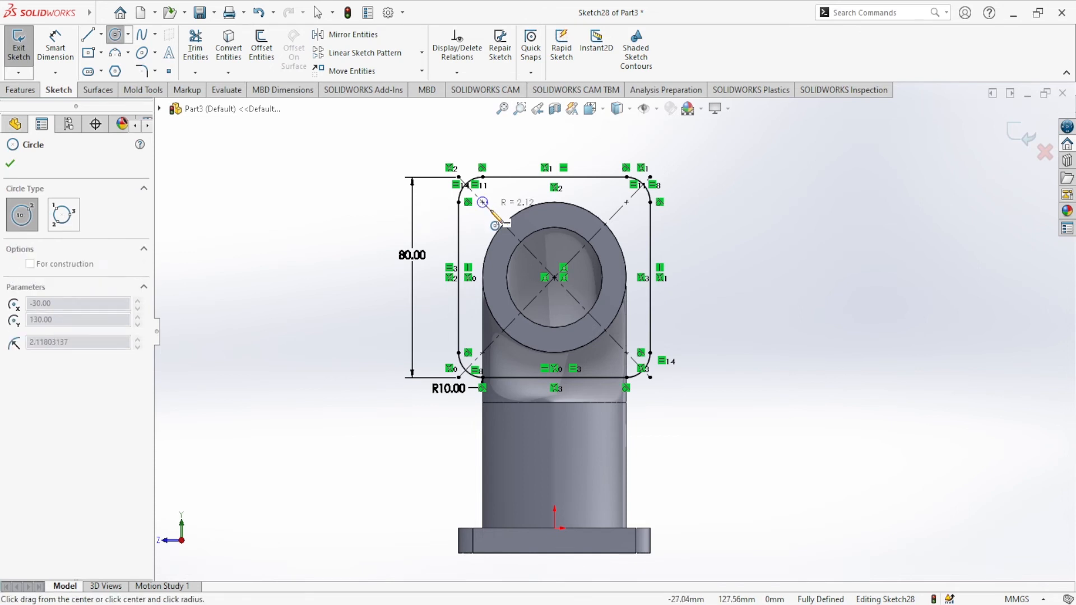
click(497, 218)
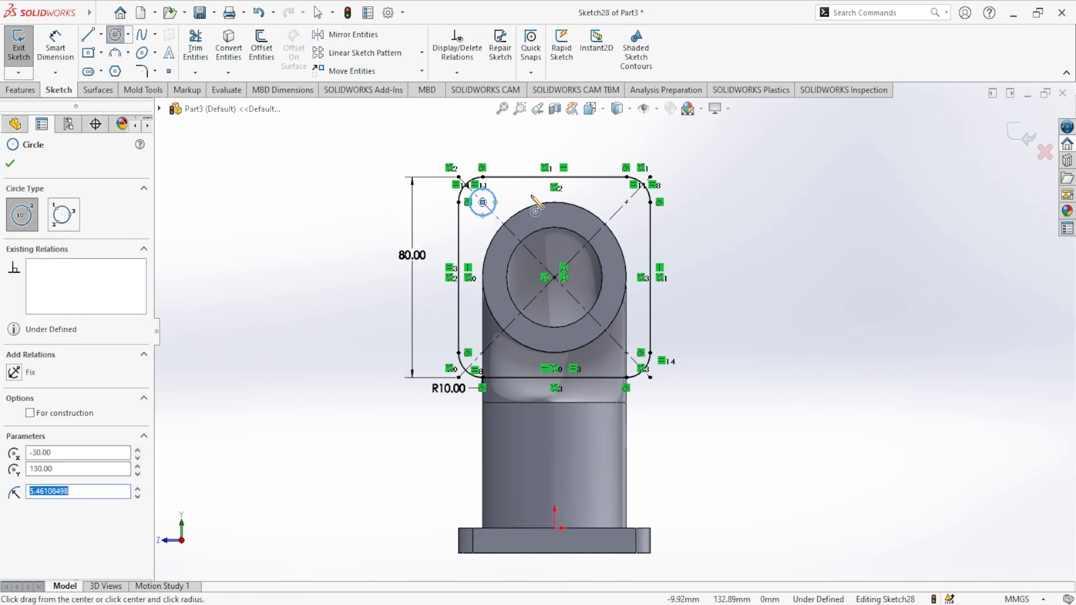
key(Escape)
- Dimension the corner circle's diameter at 10 mm
click(50, 58)
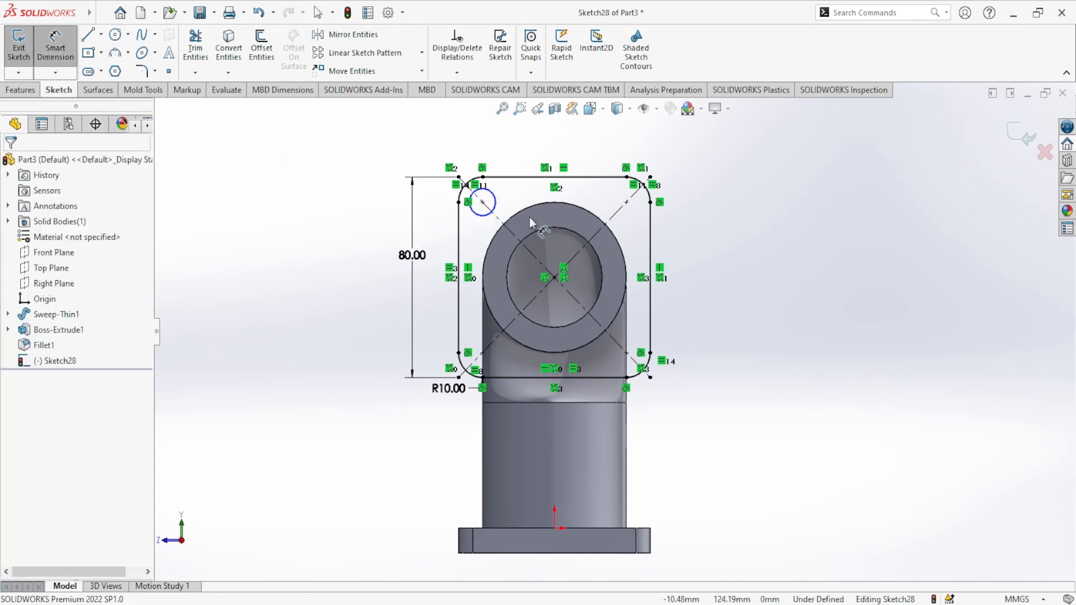
click(497, 207)
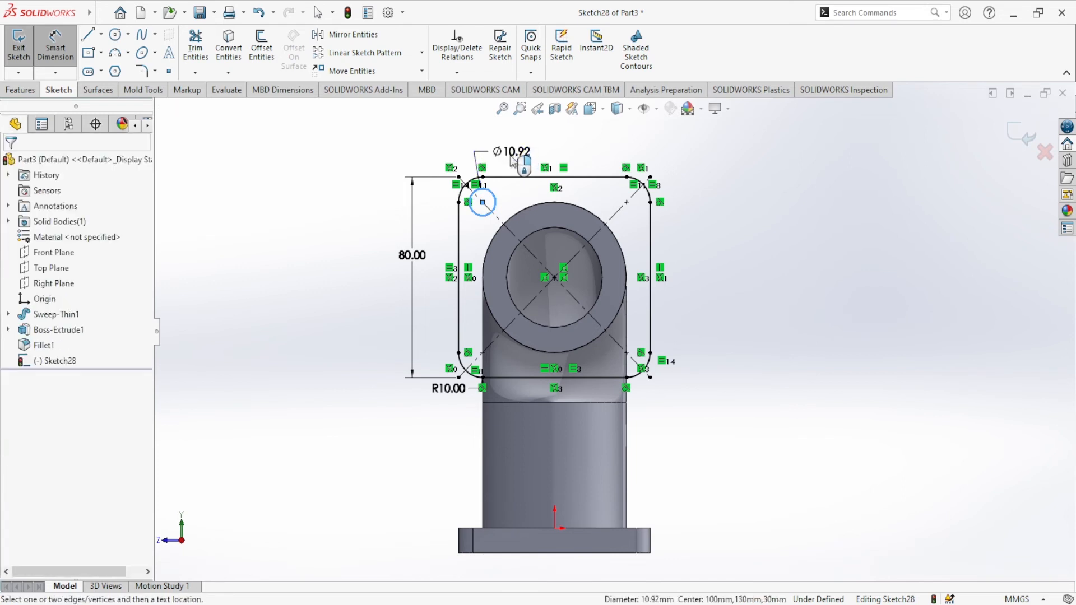
click(514, 162)
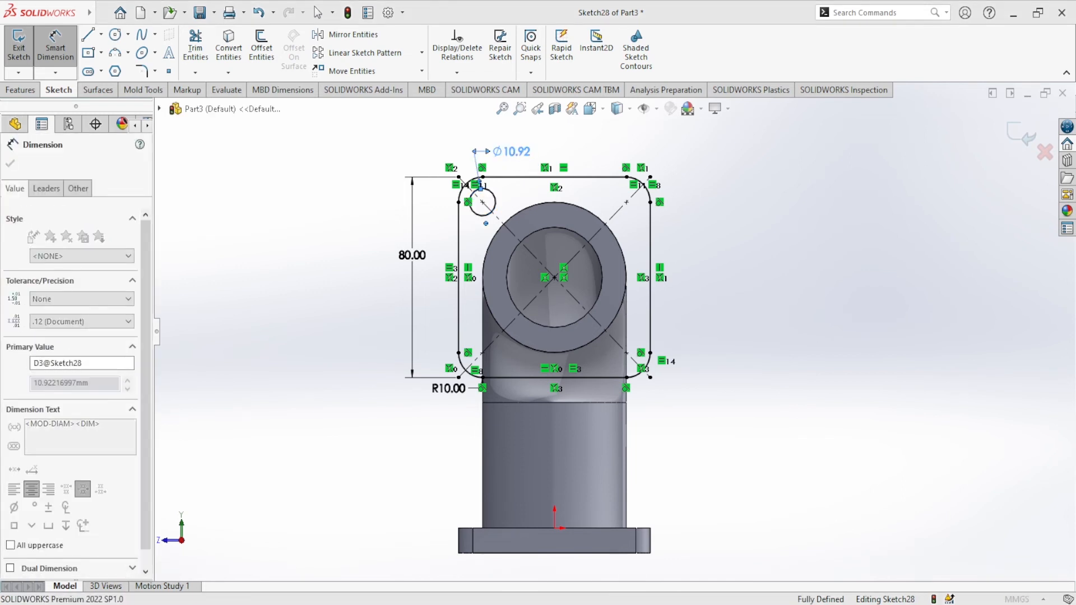
text(10)
click(454, 162)
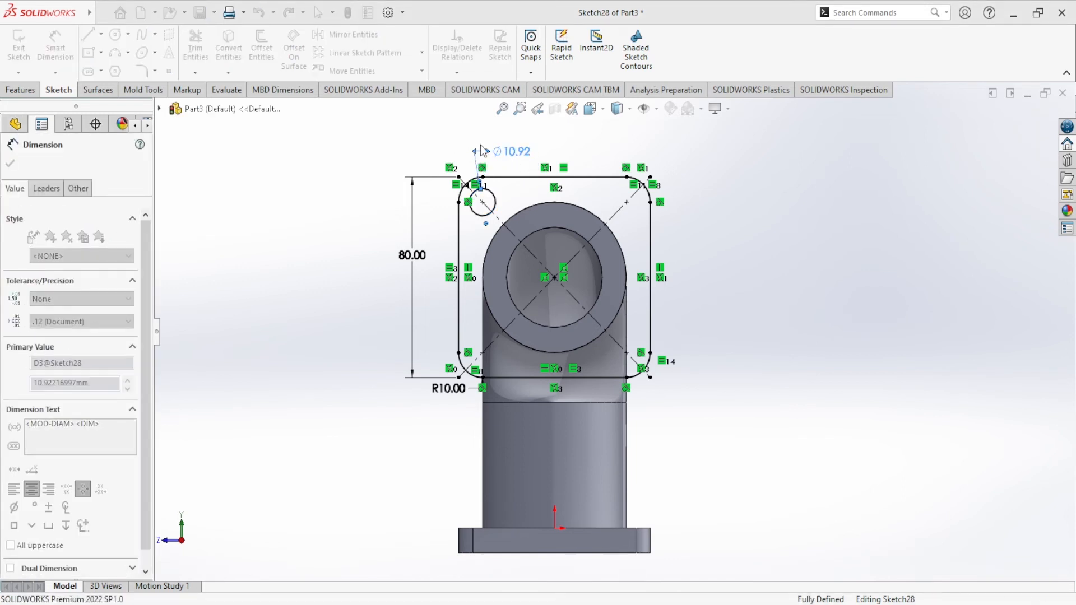
click(11, 167)
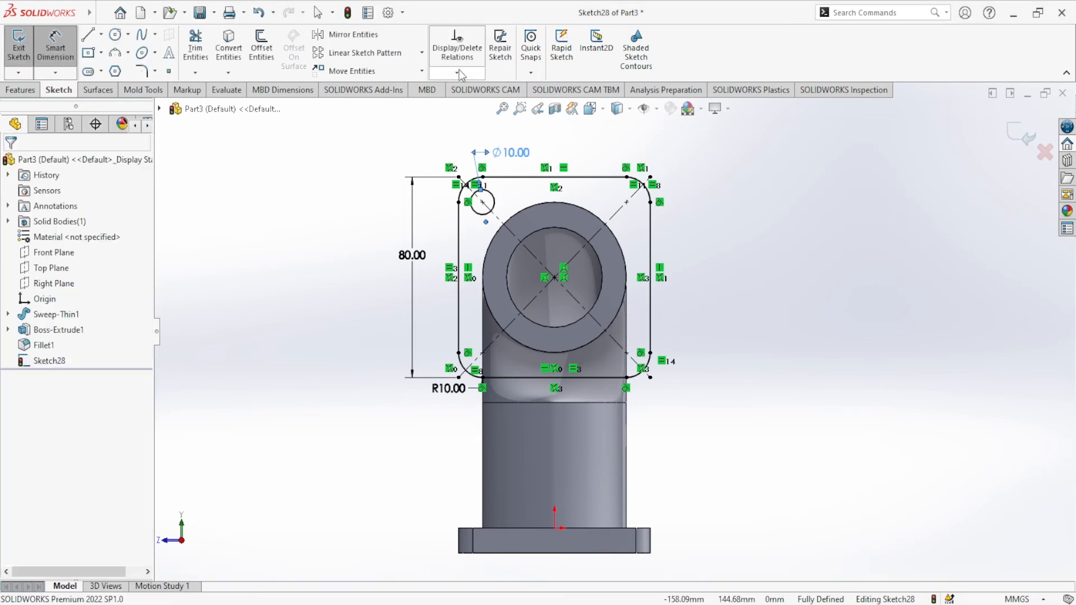
- Circular-pattern the 10 mm corner circle into four equally spaced instances over 360 degrees about the square's center, and fully constrain the pattern
click(422, 53)
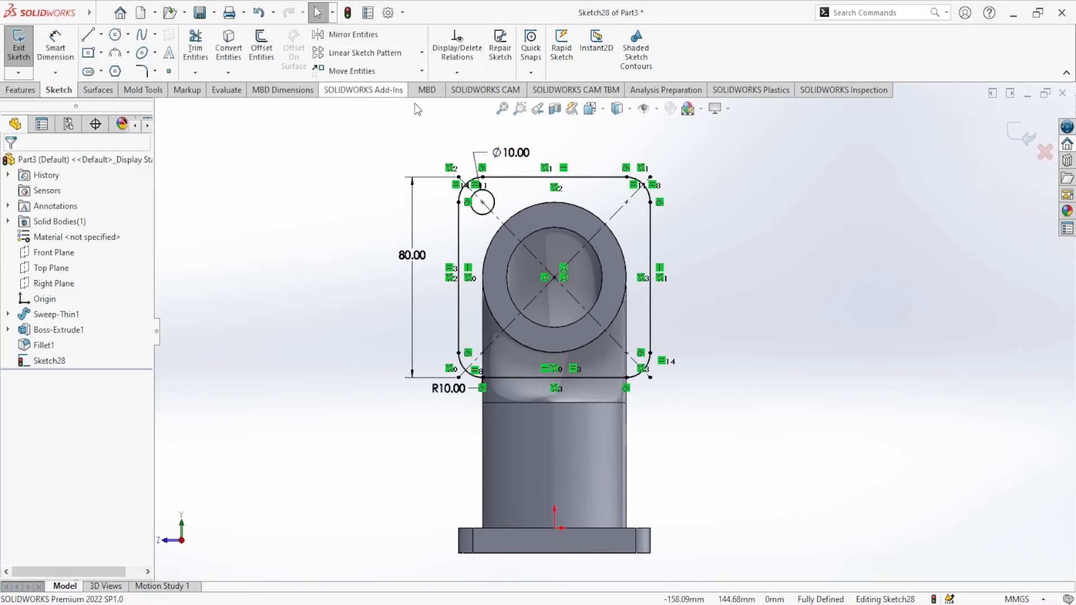
click(363, 89)
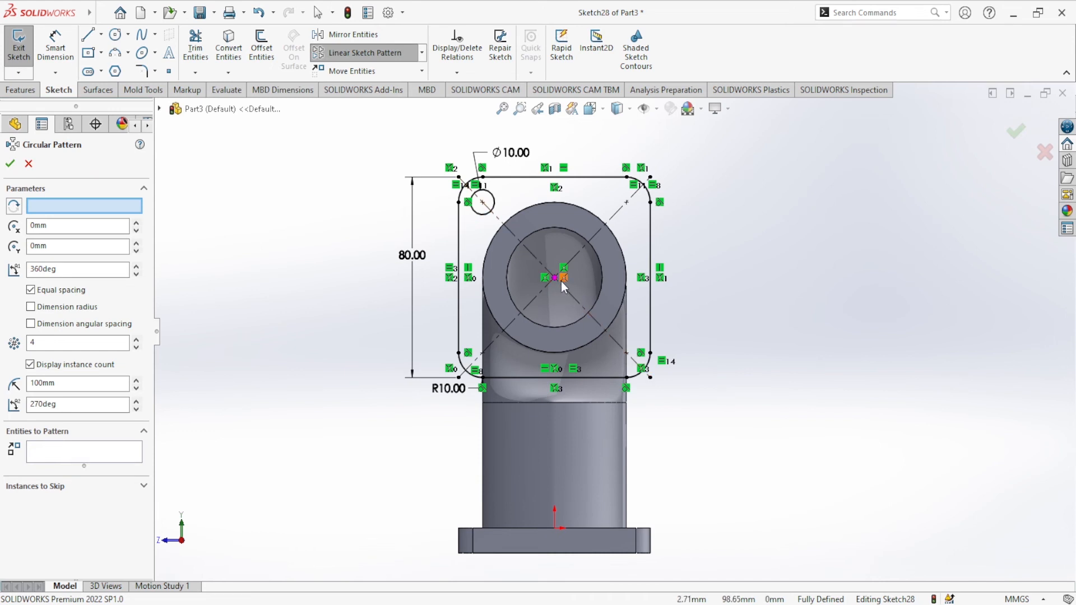
click(91, 208)
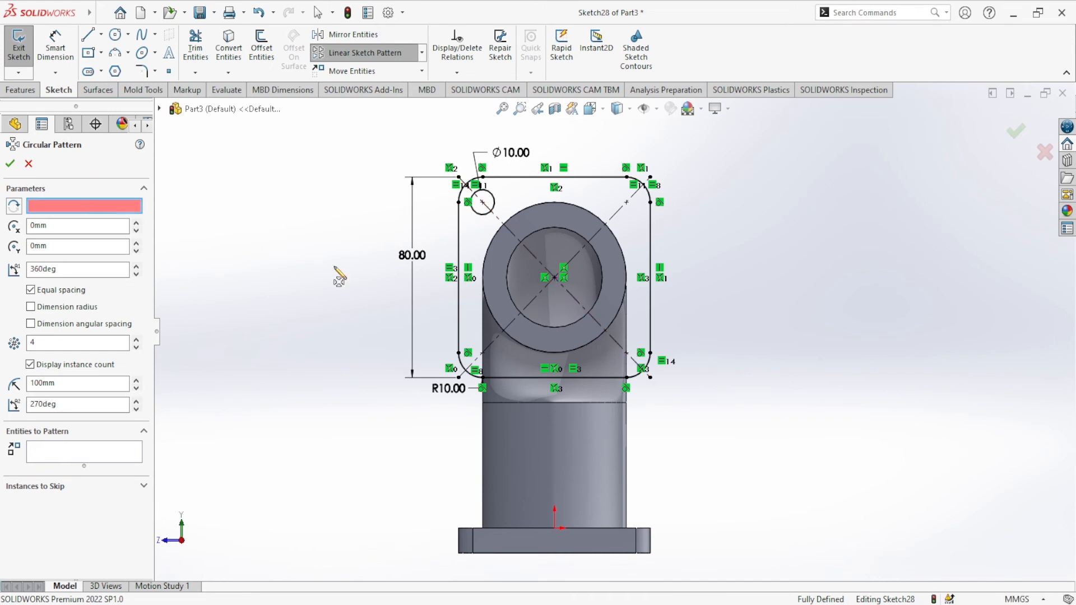
click(558, 280)
click(73, 454)
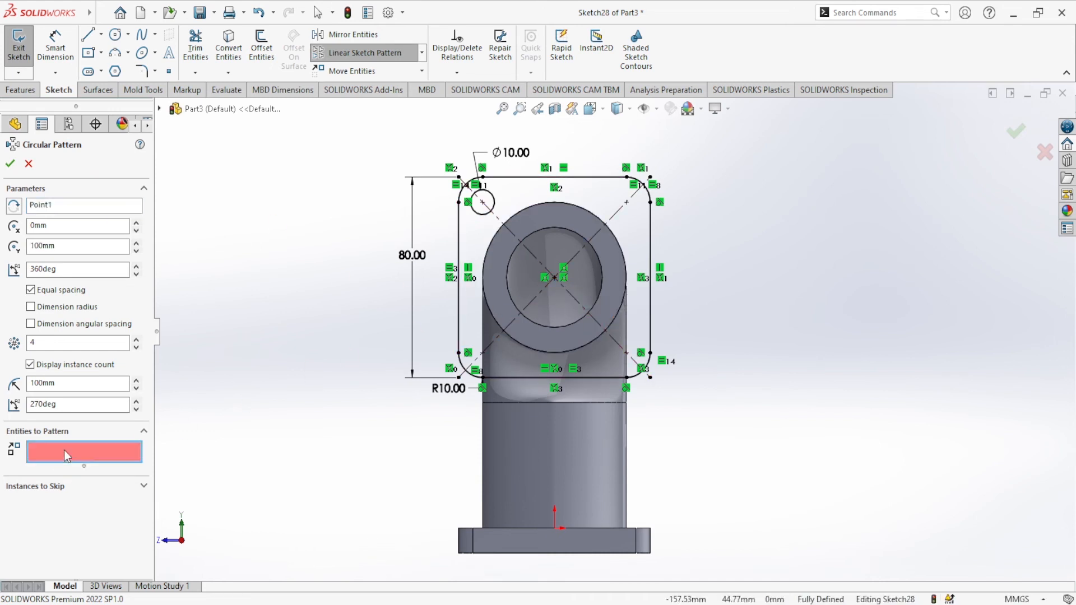
click(486, 217)
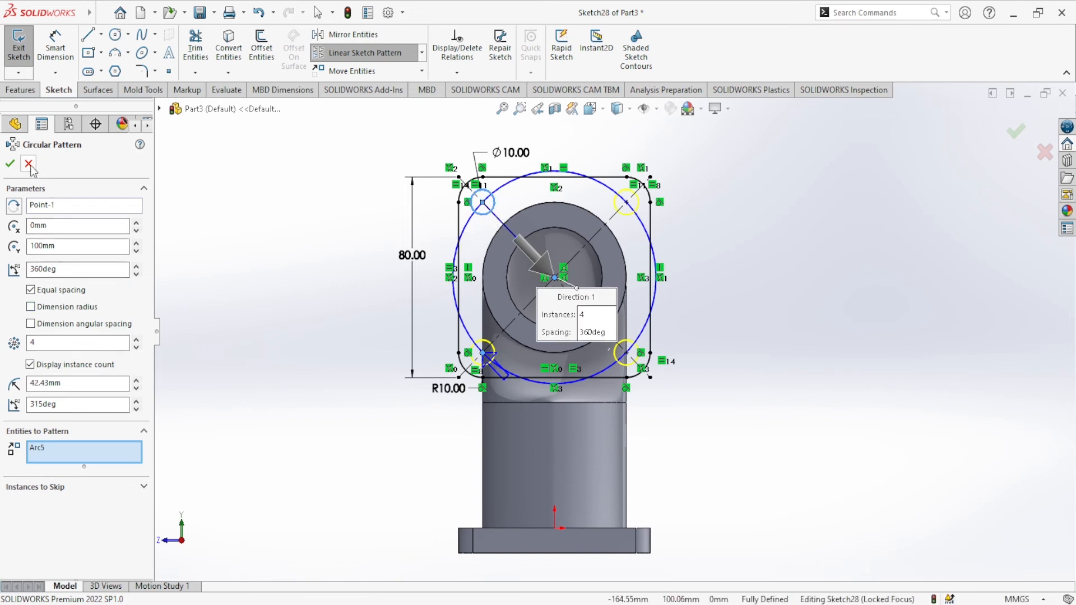
click(11, 164)
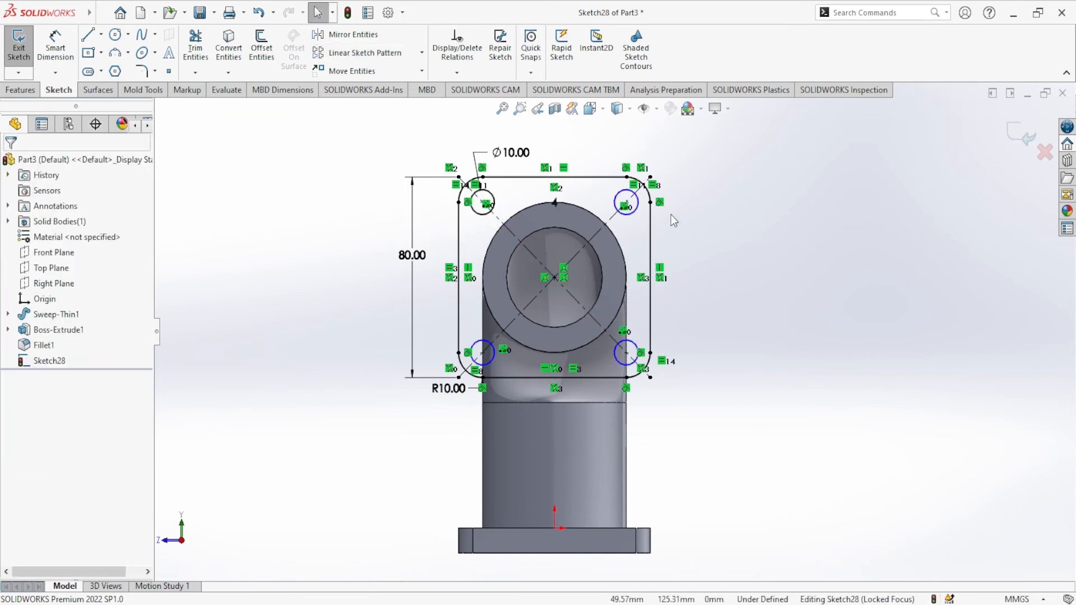
click(626, 204)
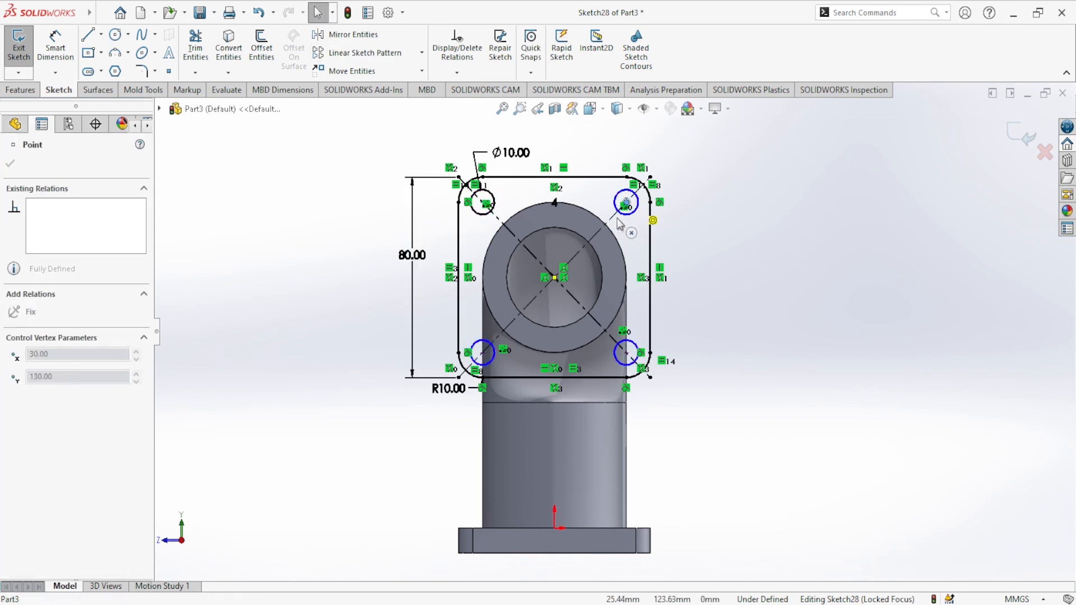
click(684, 224)
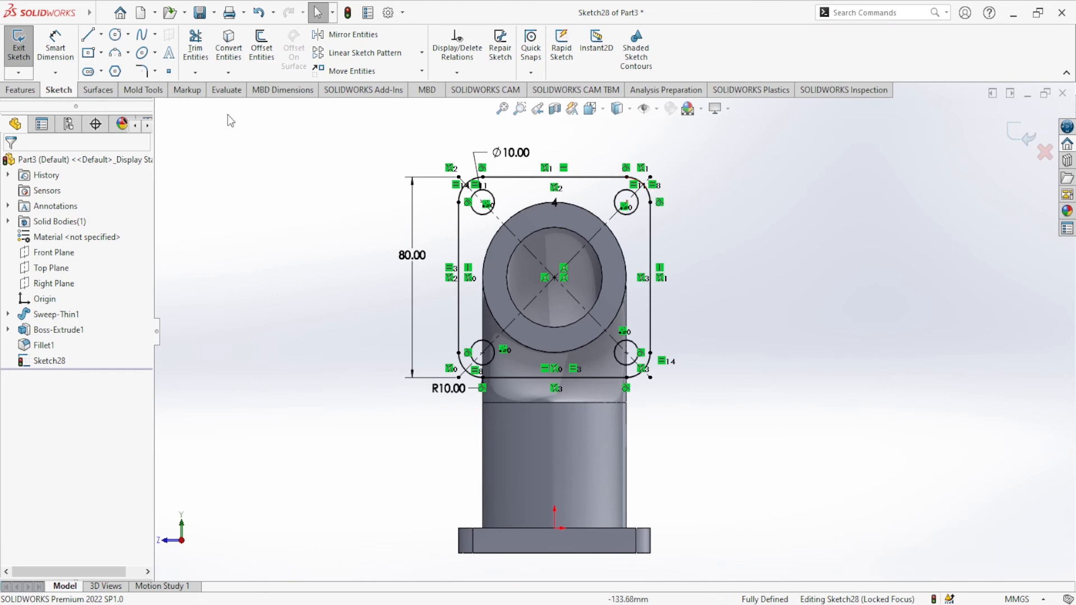
click(25, 93)
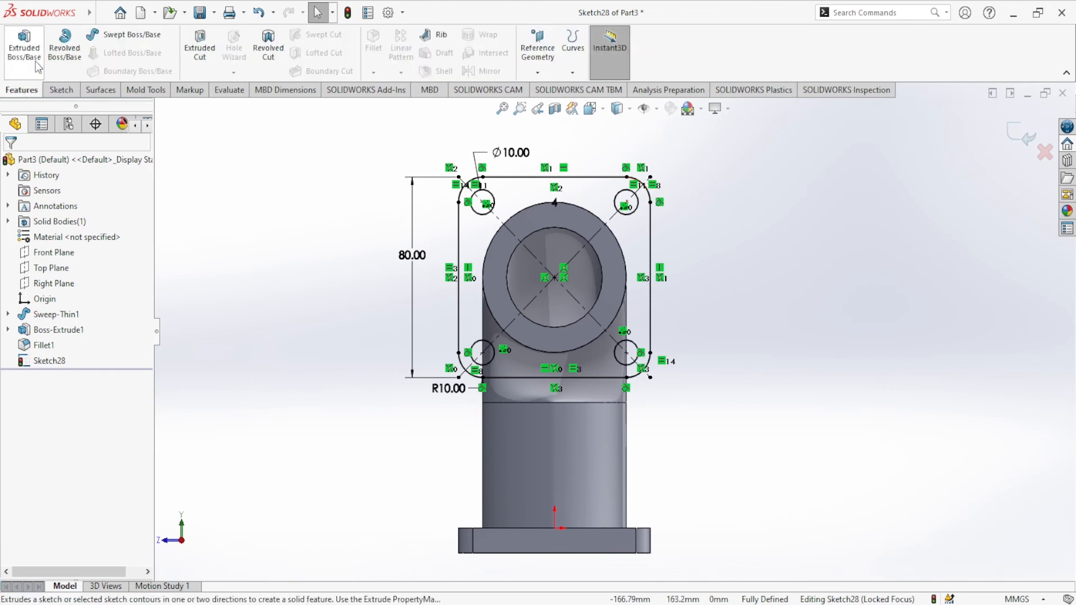
click(24, 48)
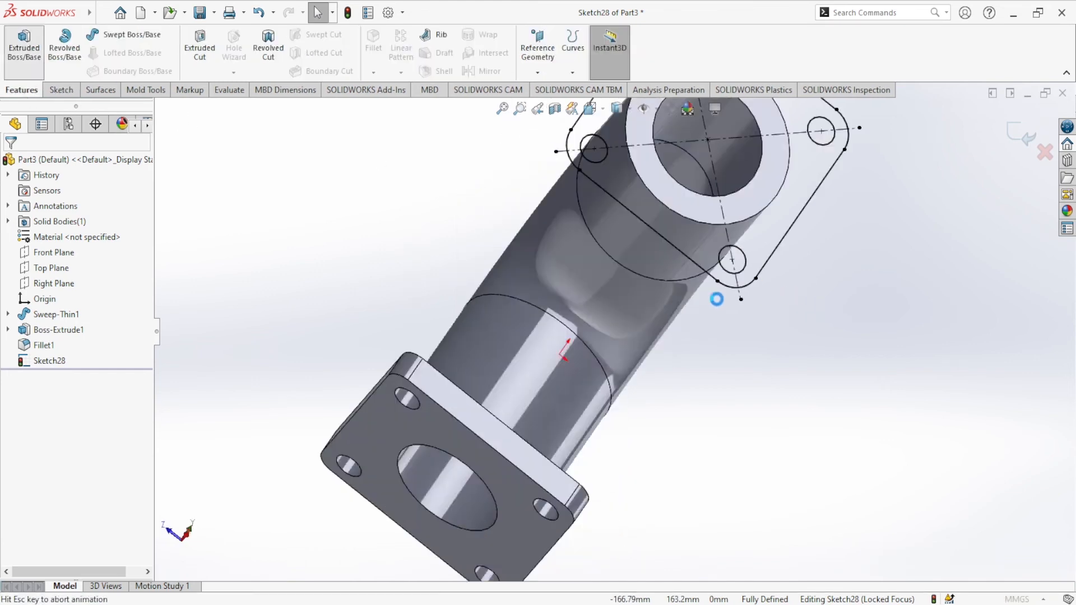
key(Escape)
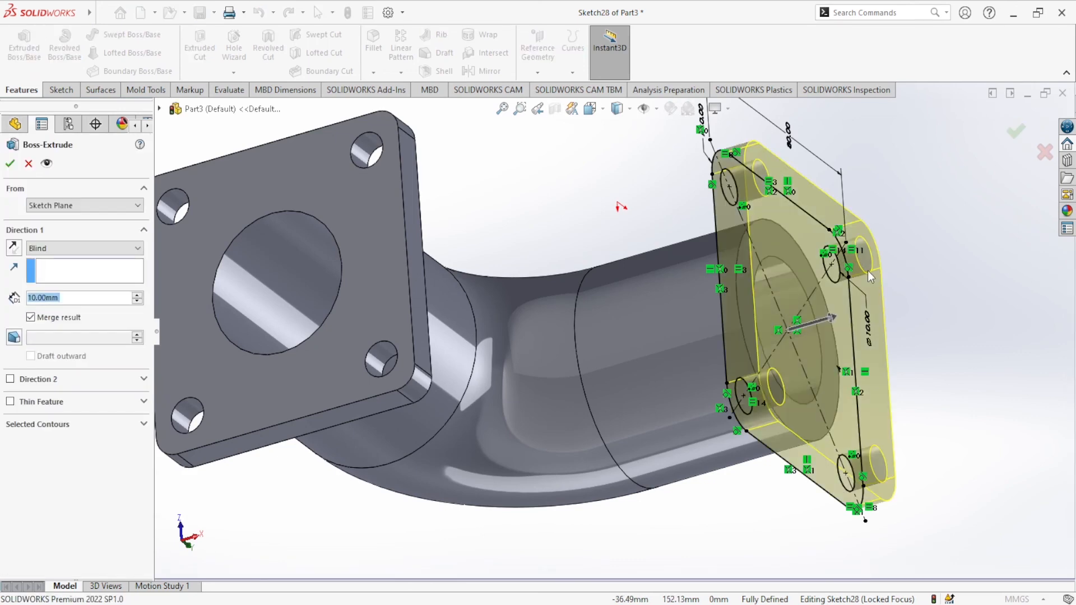
- Convert the pipe bore's inner circular edge into the flange sketch and extrude the profile 10 mm blind, merged with the pipe
click(784, 264)
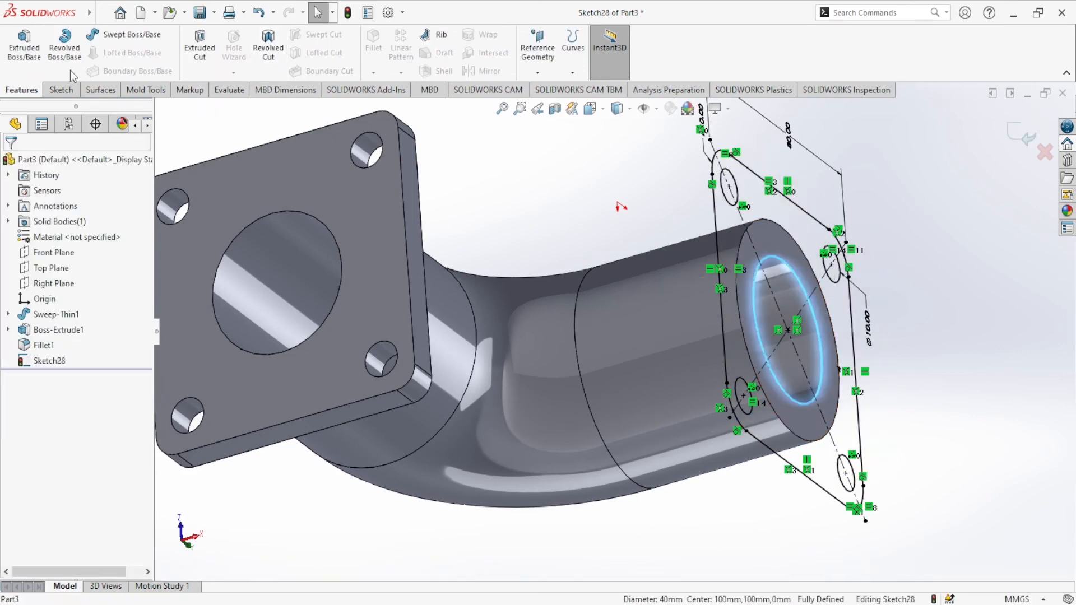
click(72, 89)
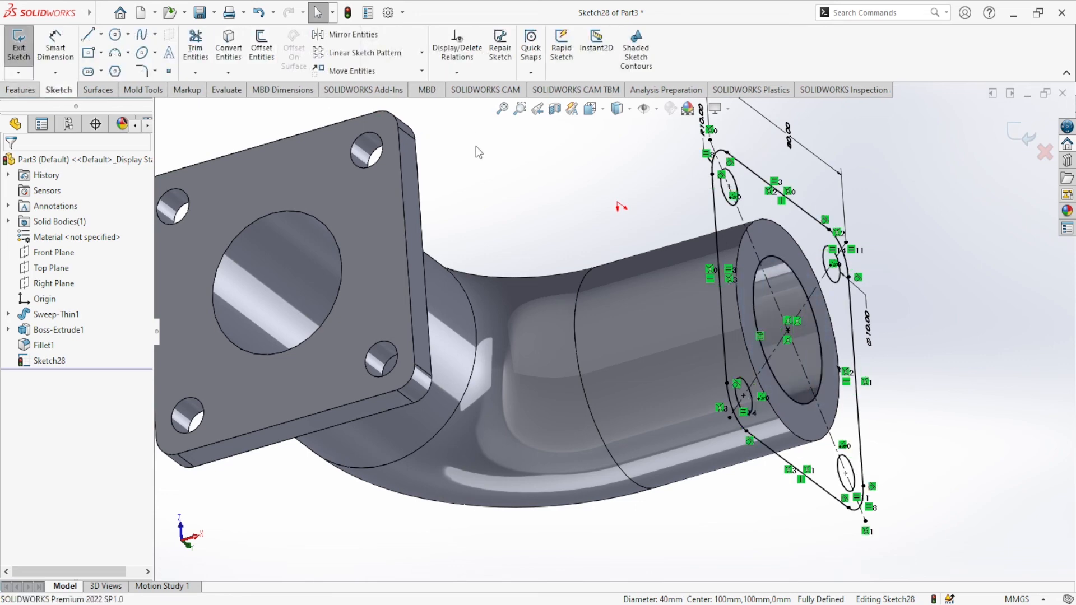
click(17, 90)
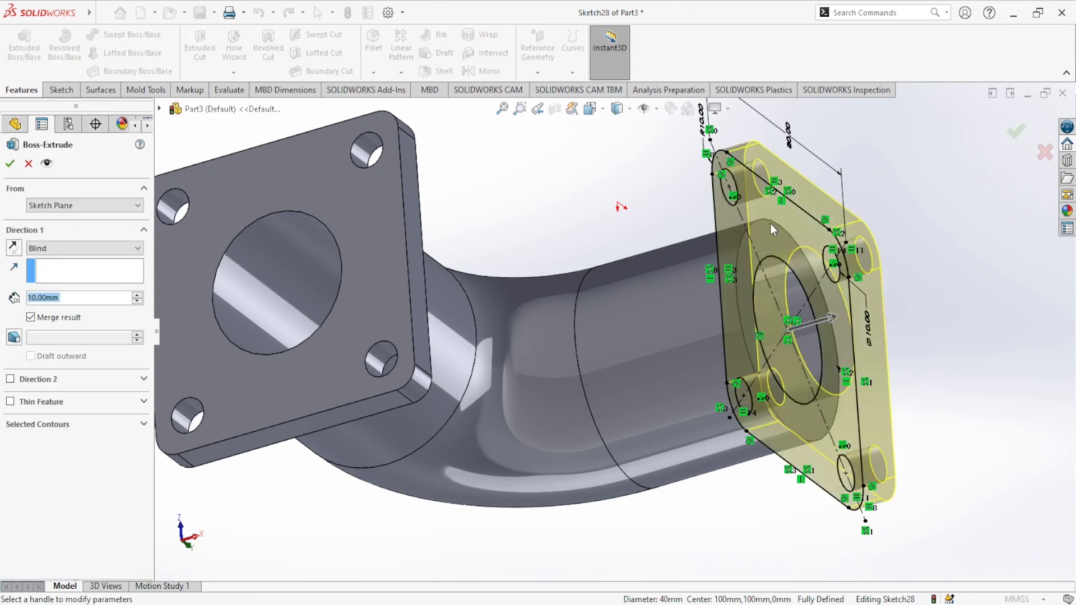
middle_drag(811, 285, 746, 273)
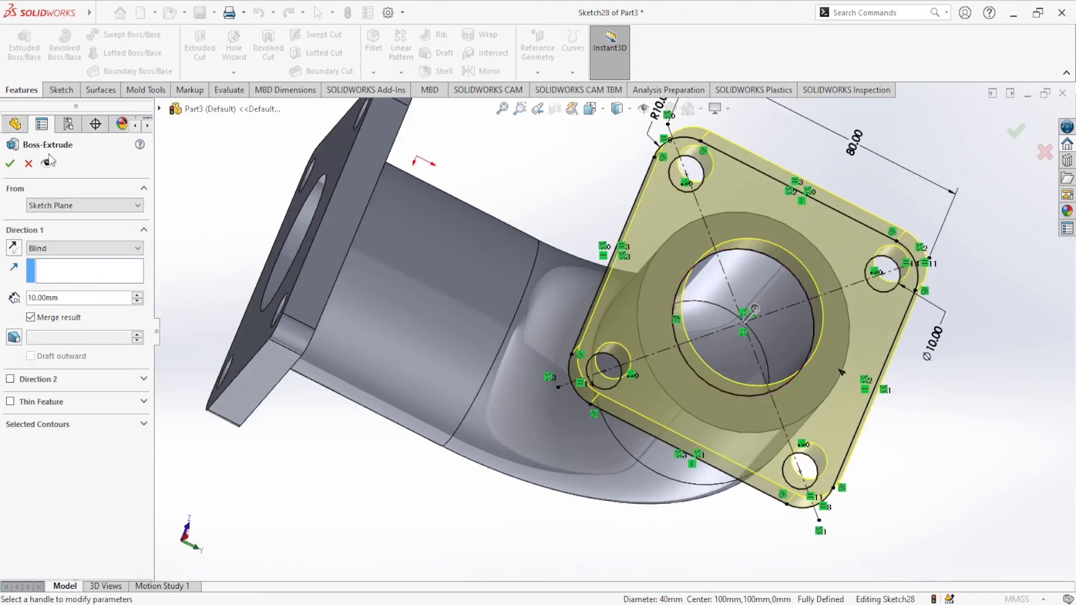
click(8, 166)
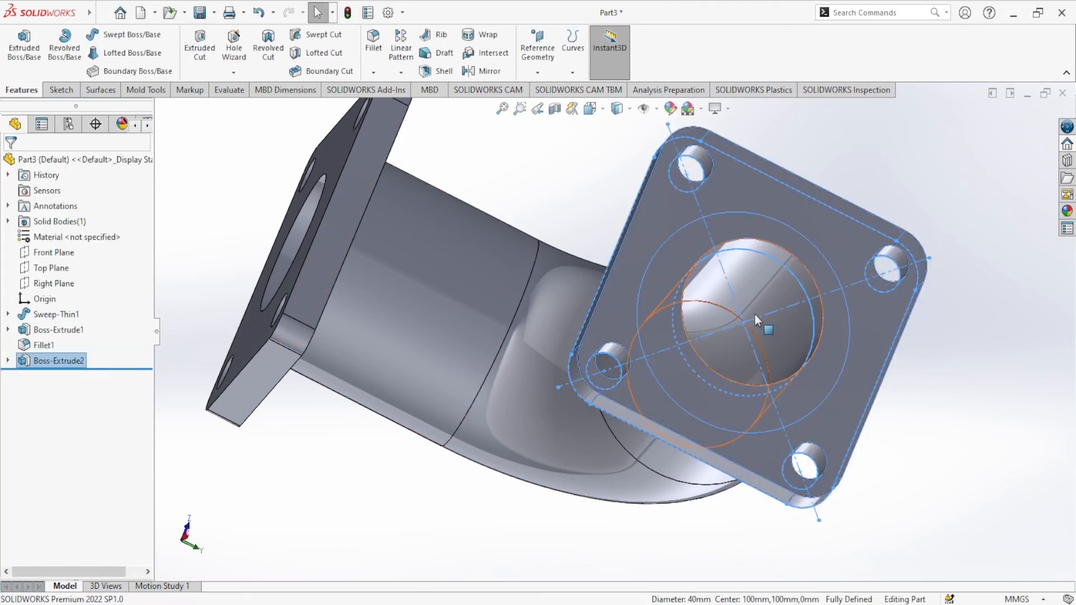
- Apply a chrome appearance from the metal category to the whole elbow
scroll(751, 306, up, 3)
click(827, 228)
middle_drag(800, 355, 599, 481)
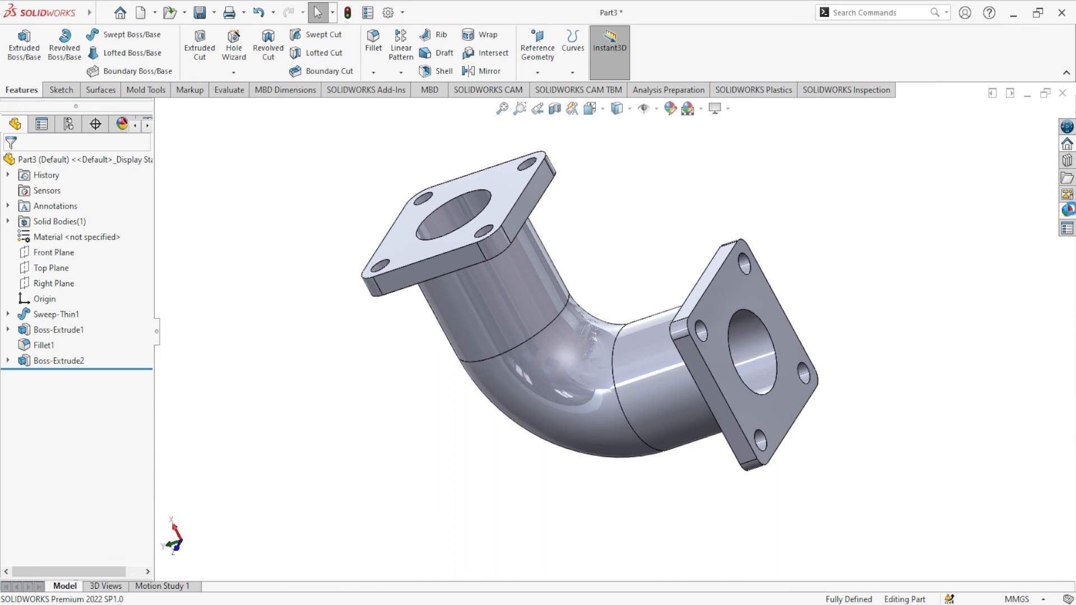
click(1068, 210)
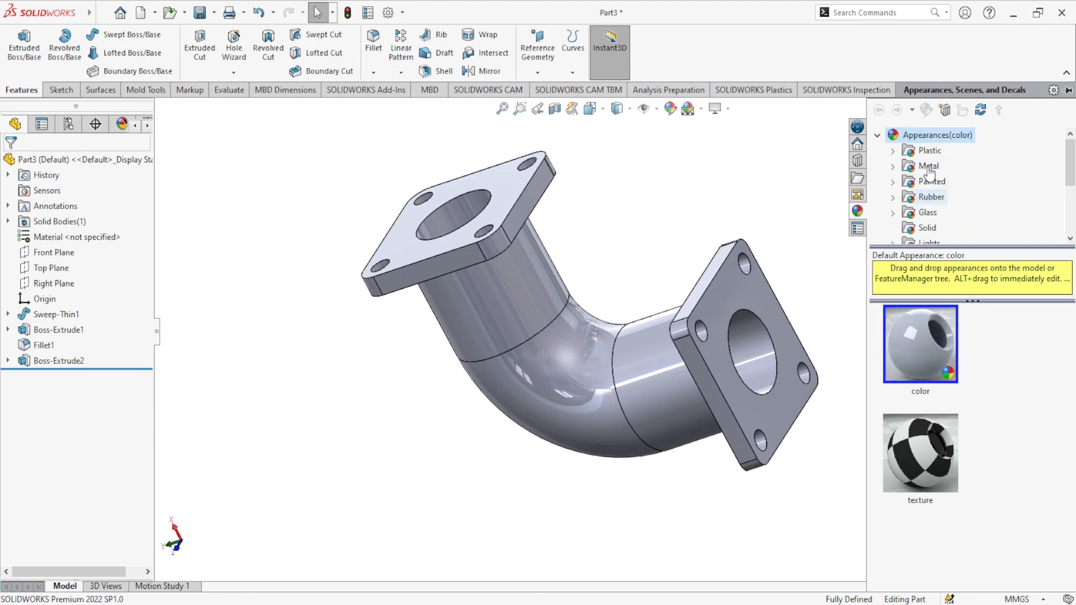
click(929, 167)
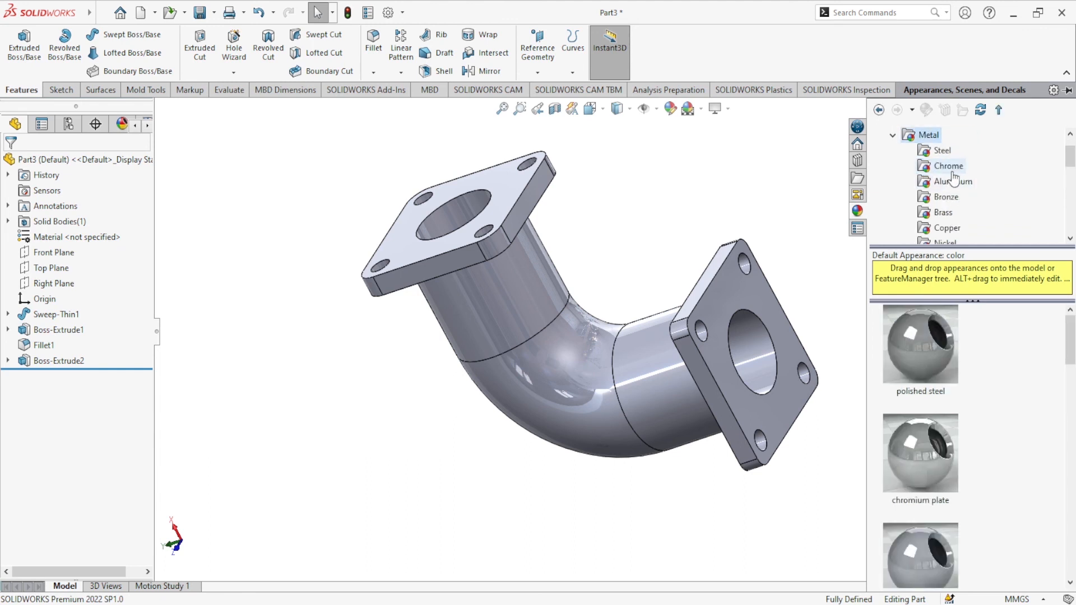
click(944, 167)
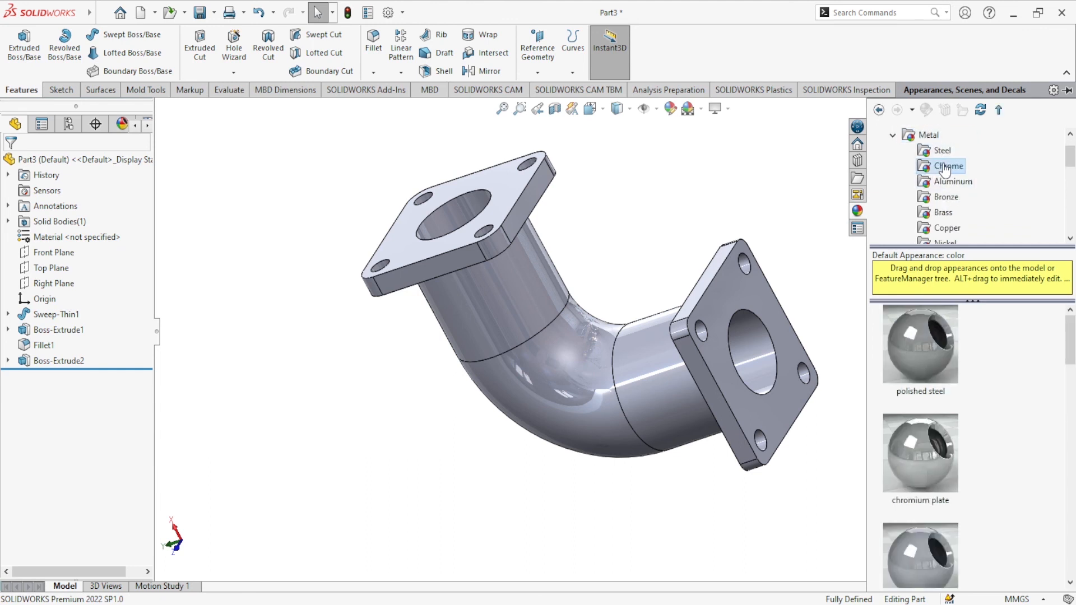
double_click(940, 322)
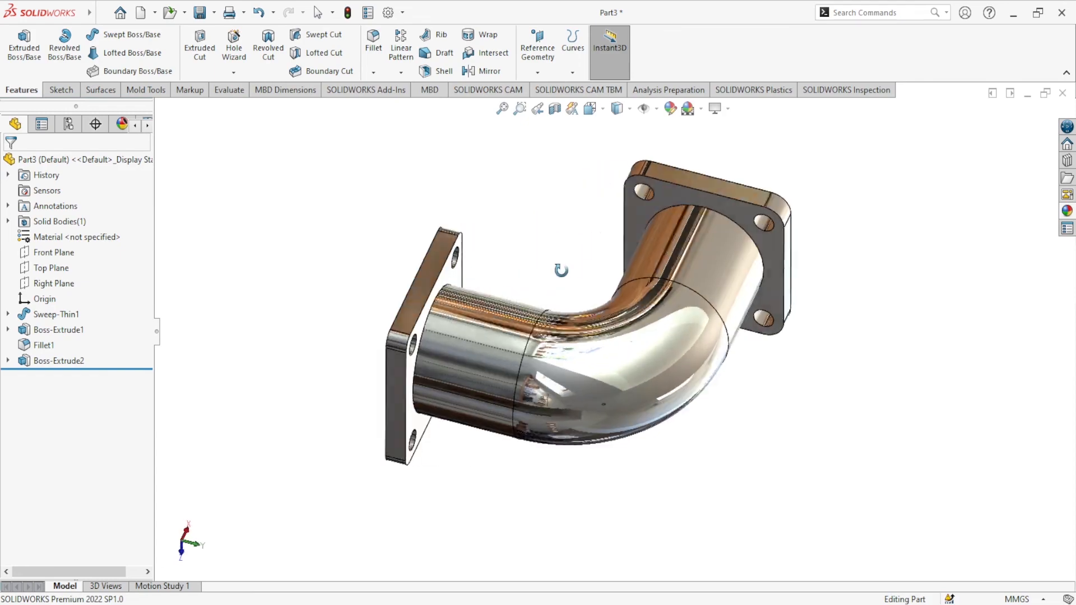
scroll(587, 258, down, 4)
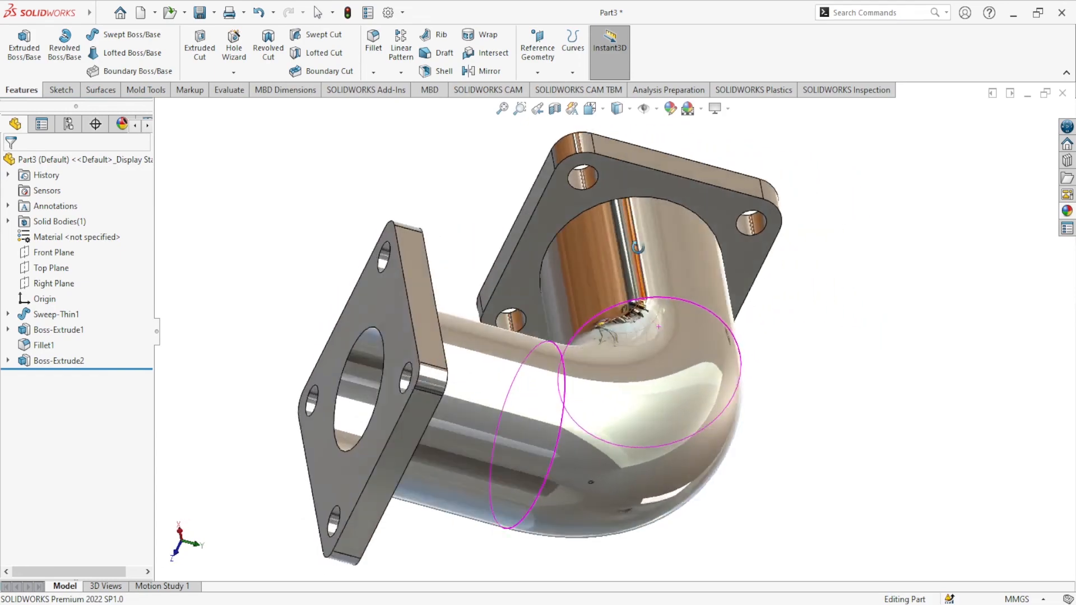